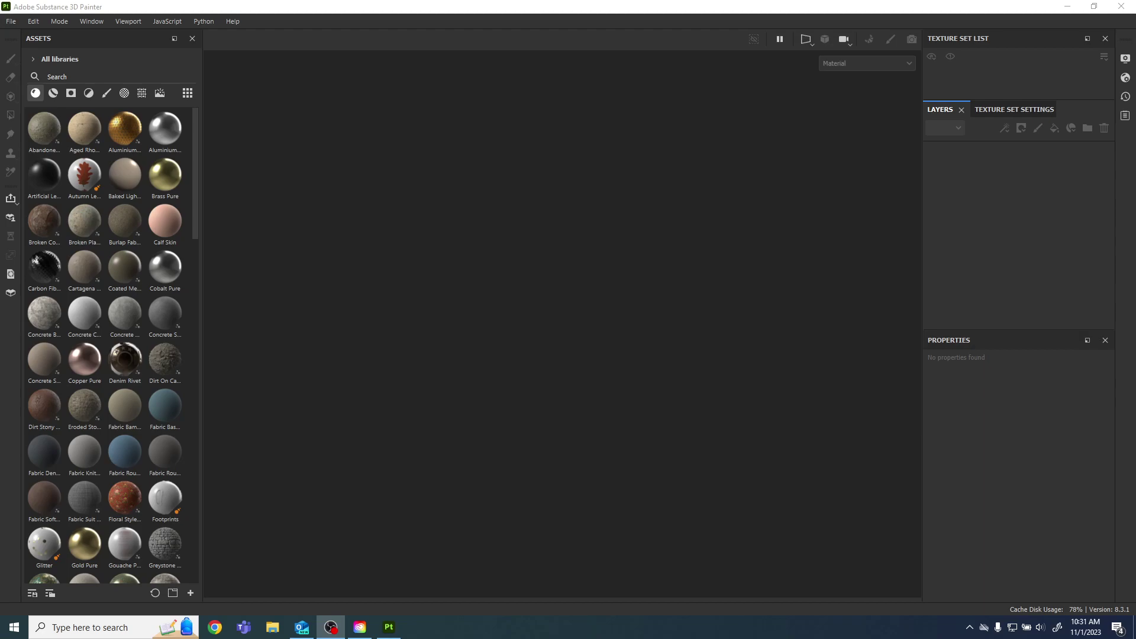
Step: Start a new project and choose the TrimSheet mesh from the Desktop as its file
click(13, 24)
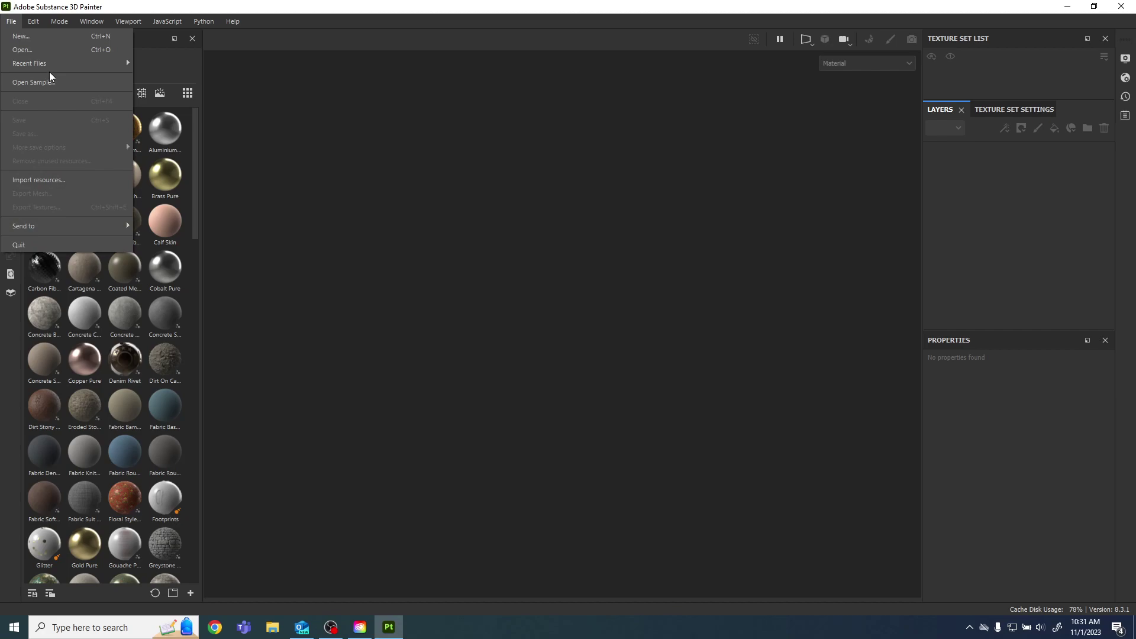
click(51, 35)
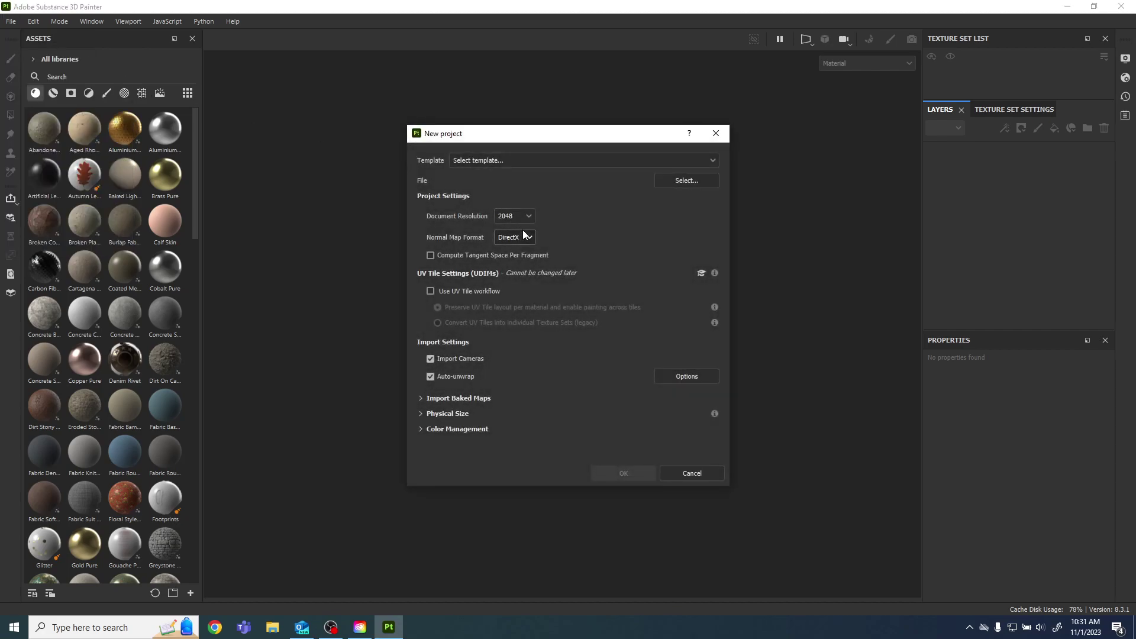
click(680, 179)
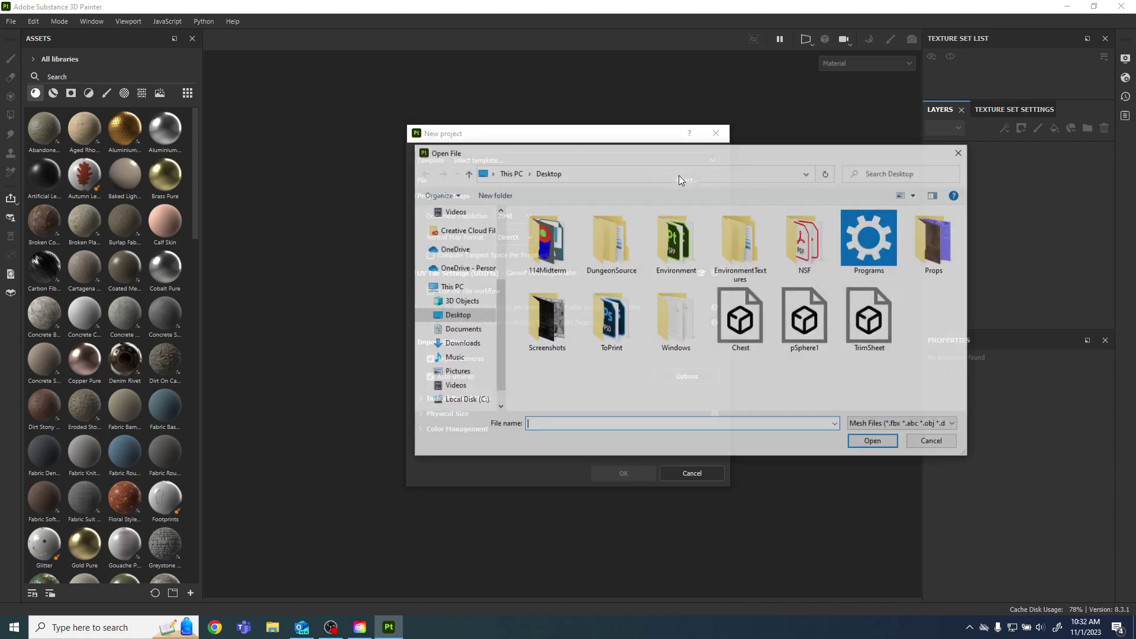
click(880, 323)
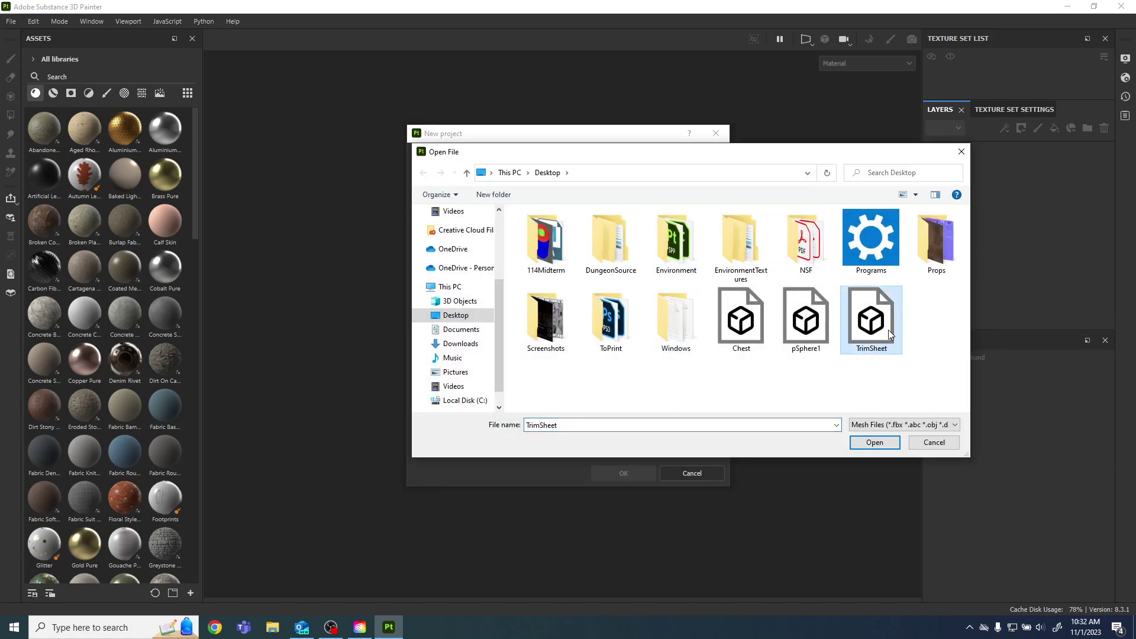
click(880, 445)
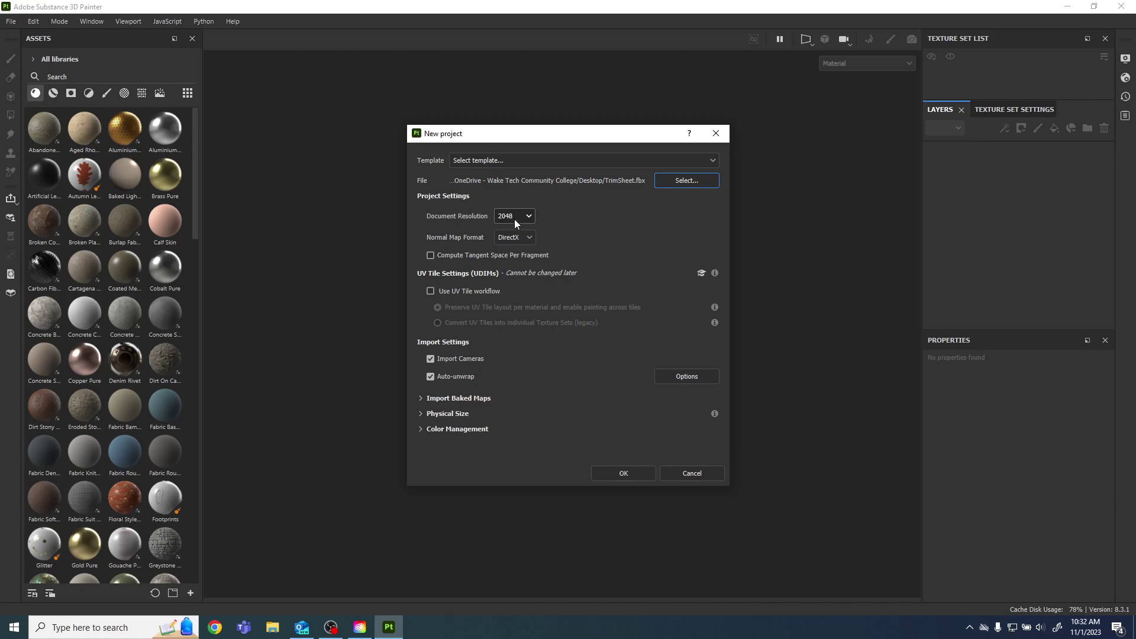
Step: Apply the Unity HD Render Pipeline (Metallic Standard) template to the new project and create it
click(523, 161)
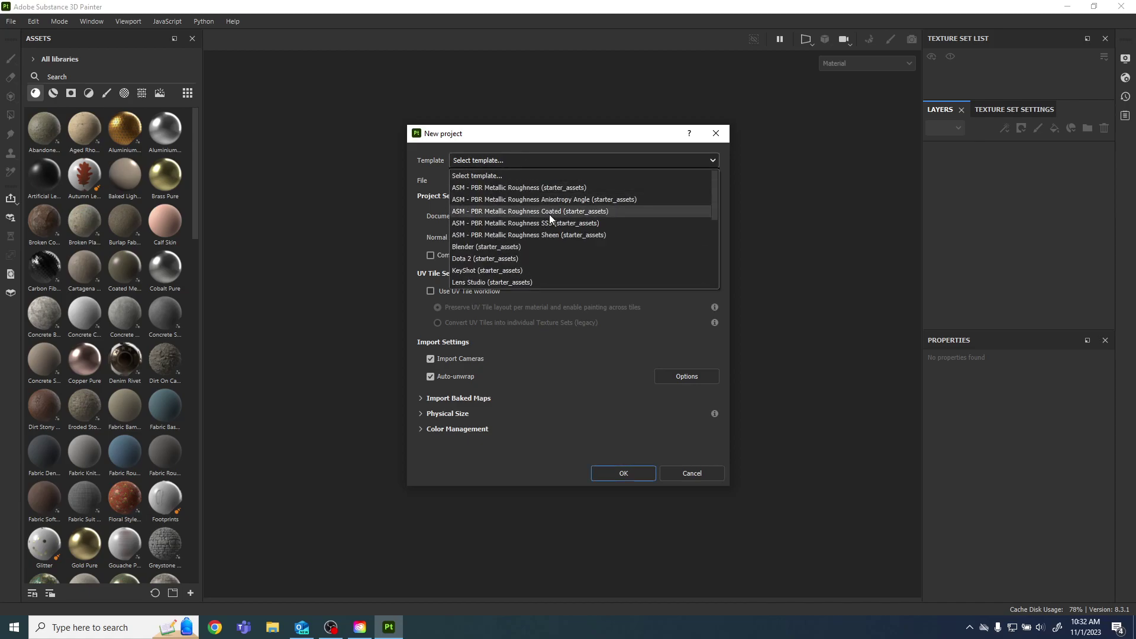
scroll(550, 220, down, 4)
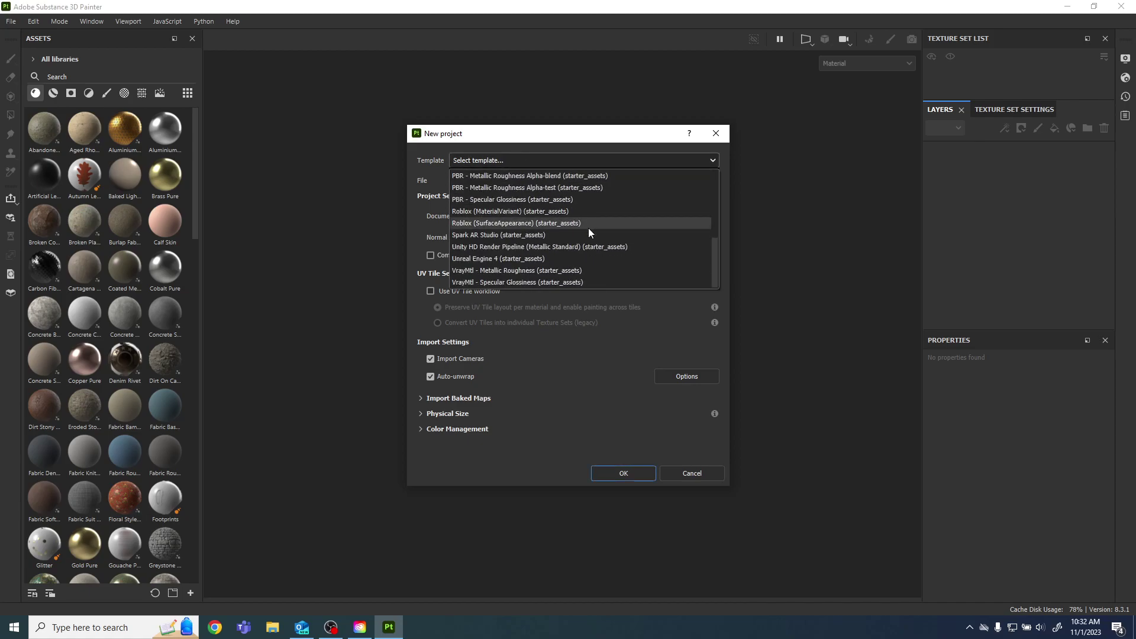
click(492, 246)
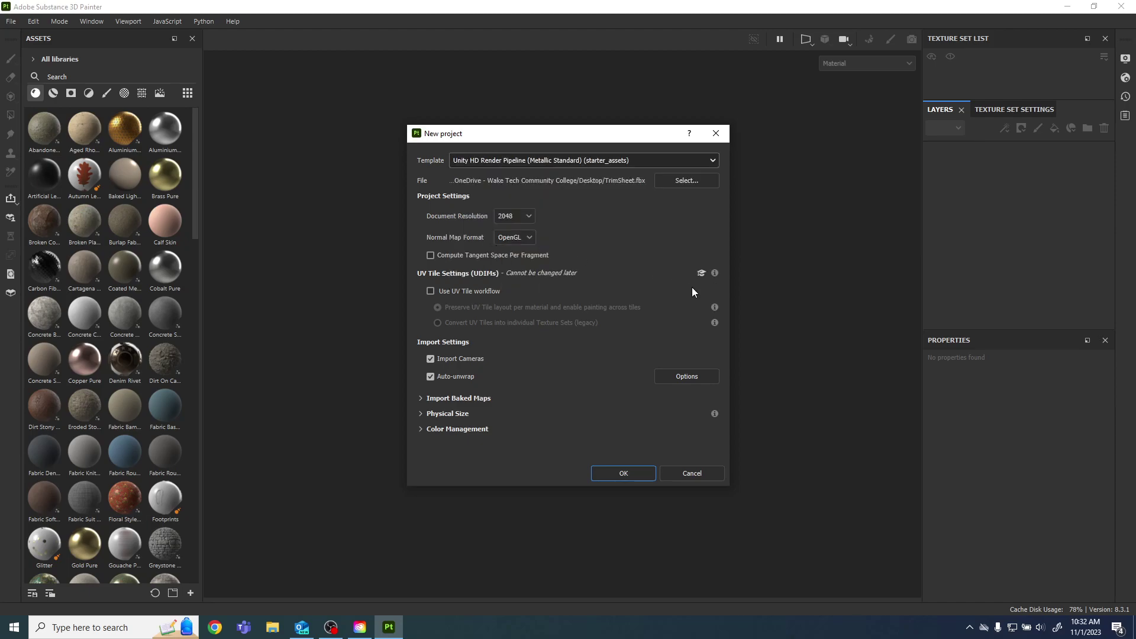
click(517, 253)
click(619, 472)
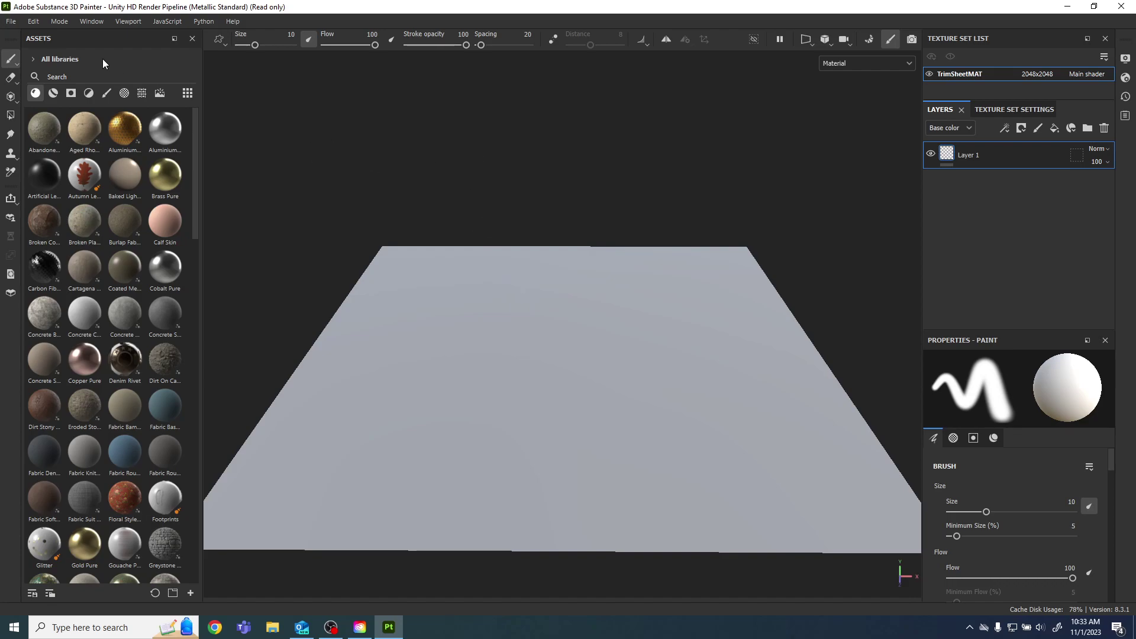
Step: Add TrimSheet_BC, TrimSheet_M, TrimSheet_N and TrimSheet_R from the EnvironmentTextures/TrimSheet folder as resources for import
click(17, 24)
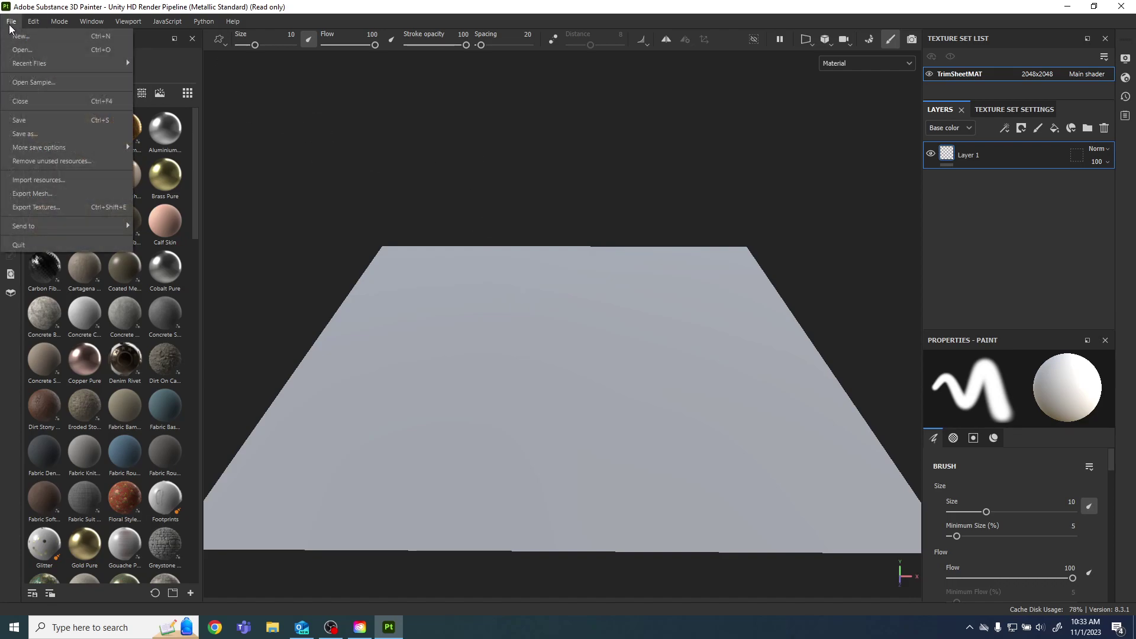
click(55, 183)
click(628, 159)
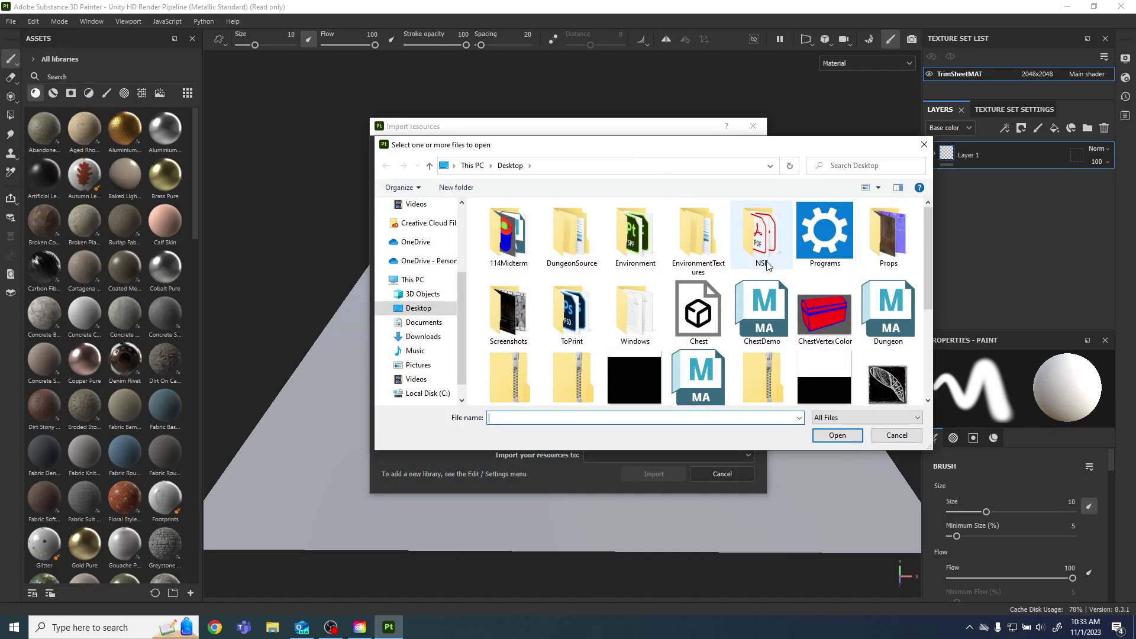
double_click(701, 225)
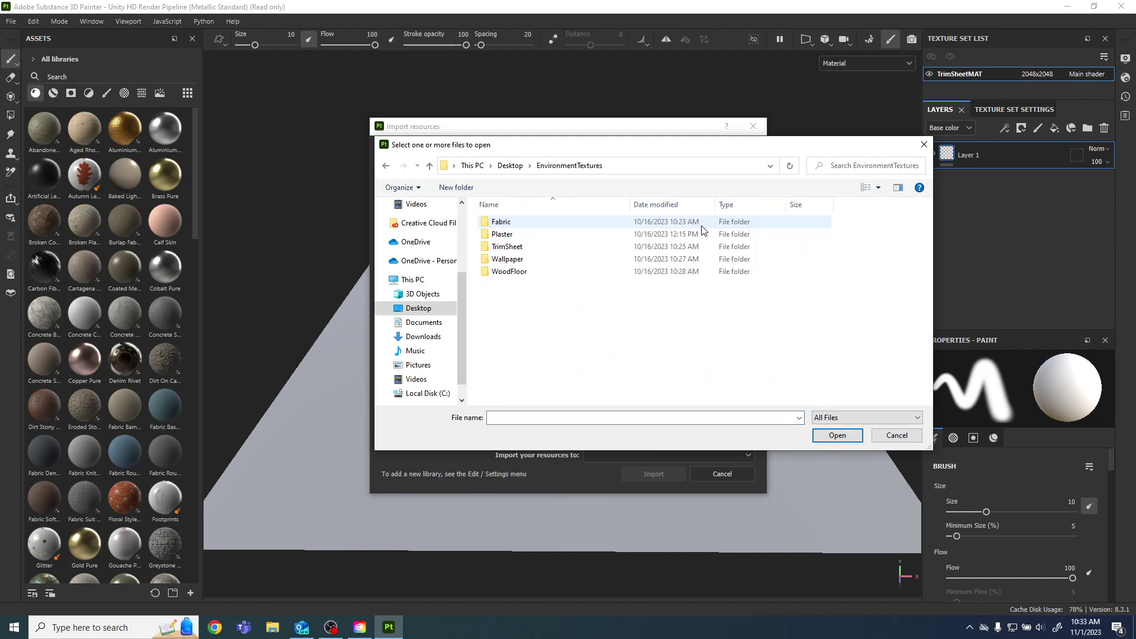
double_click(507, 246)
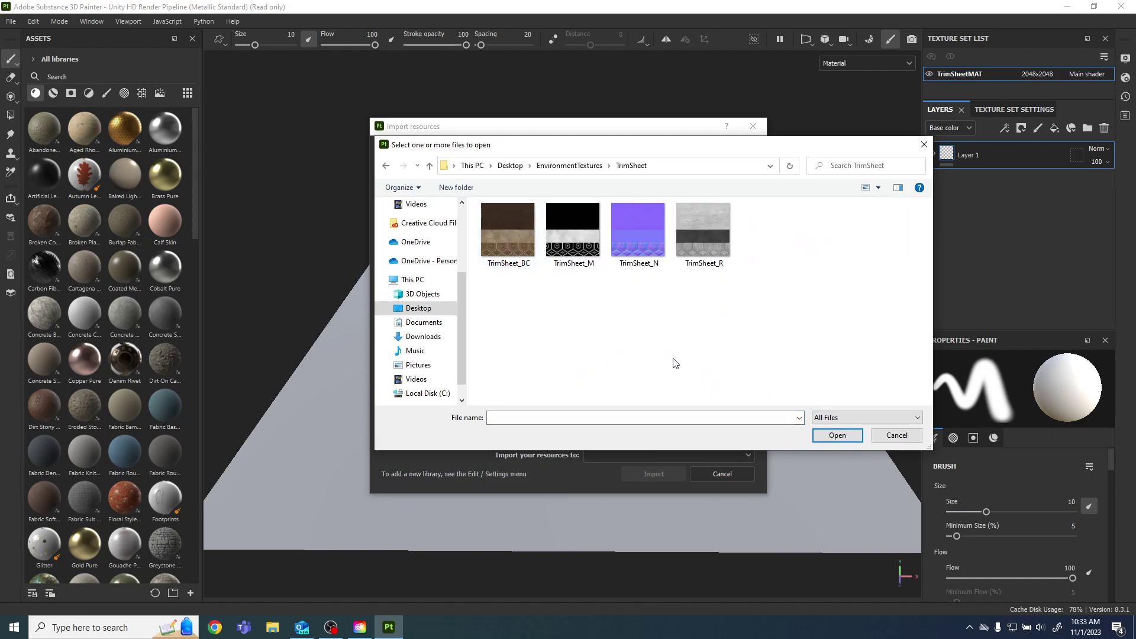
click(519, 248)
click(591, 247)
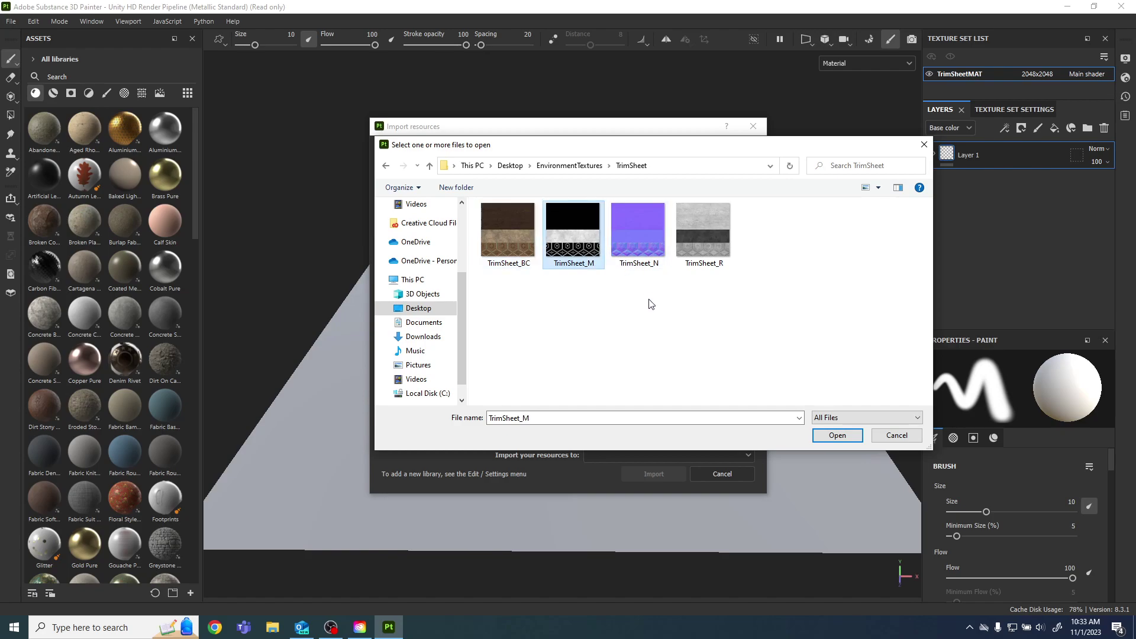
click(649, 240)
click(713, 239)
key(ctrl+a)
click(837, 436)
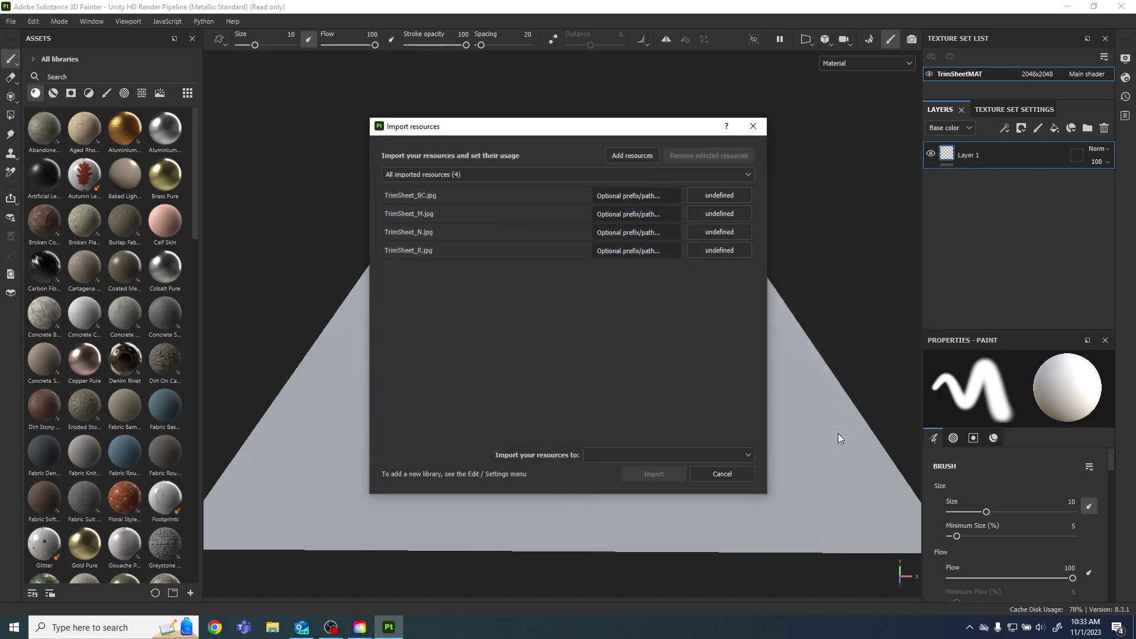
Step: Set the usage of all four TrimSheet images to texture
click(727, 192)
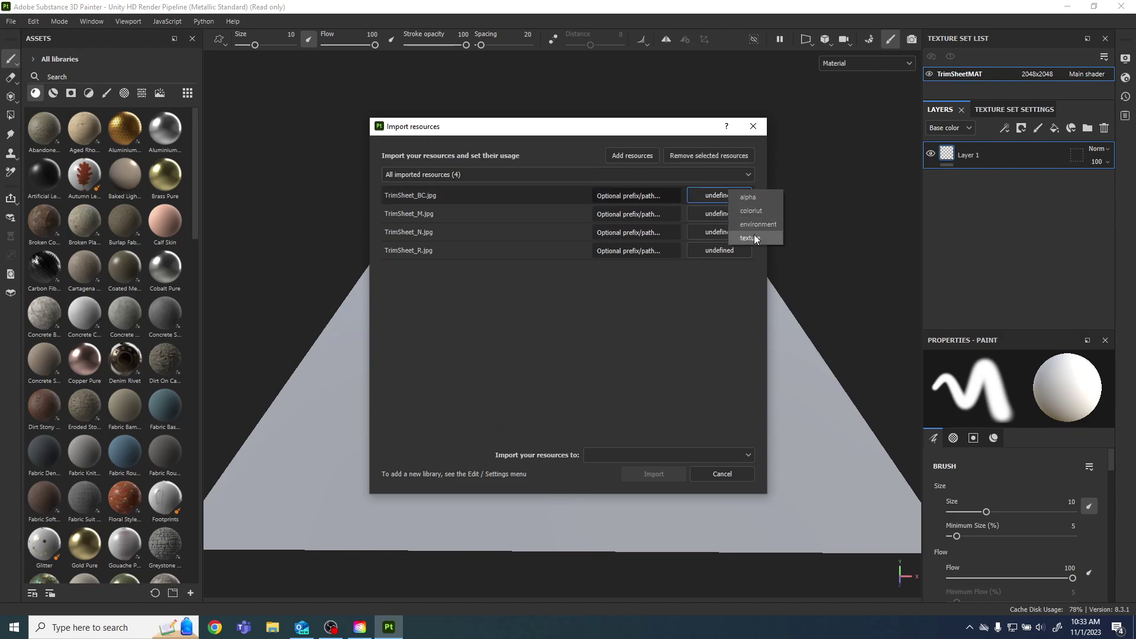
click(754, 238)
click(715, 213)
click(733, 253)
click(725, 232)
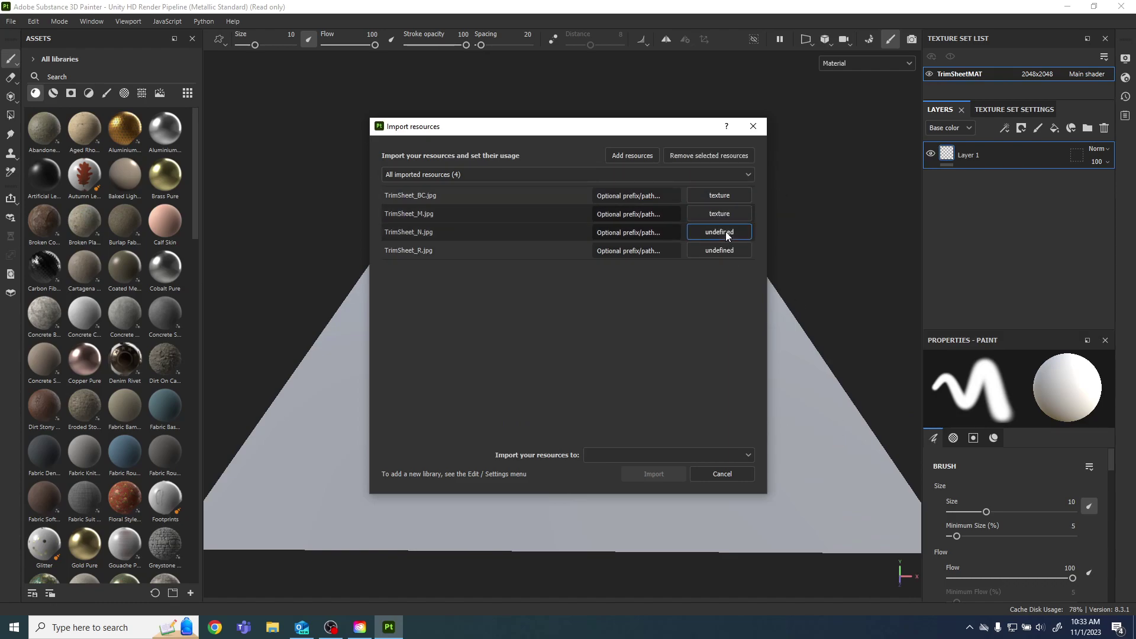
click(733, 273)
click(729, 252)
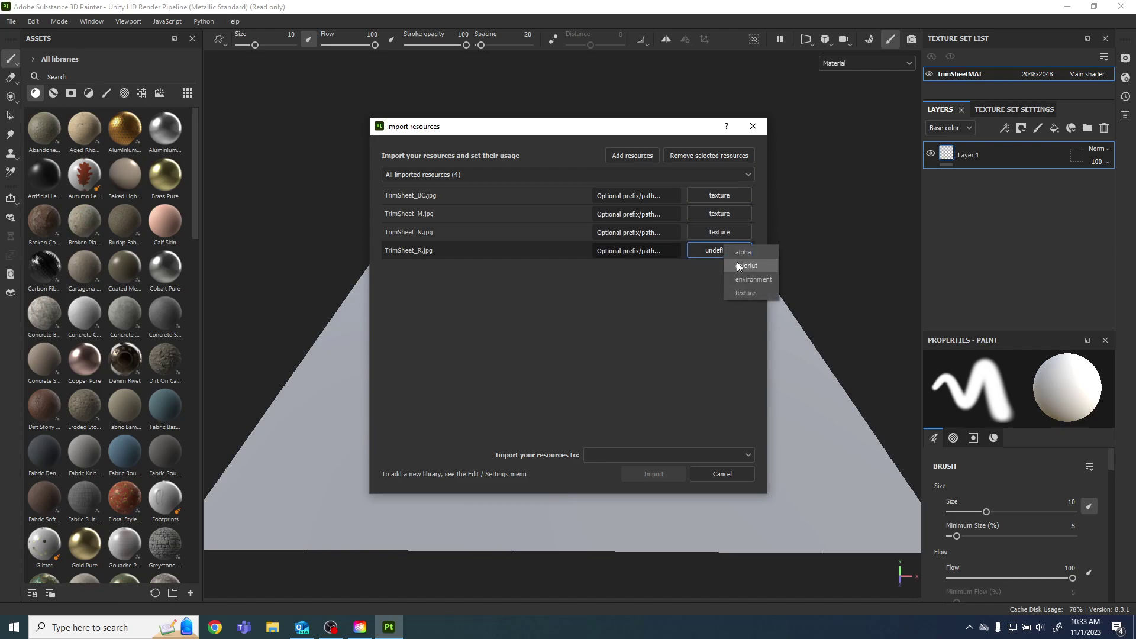
click(743, 292)
Step: Import the four textures into the project 'Unity HD Render Pipeline (Metallic Standard)'
click(686, 452)
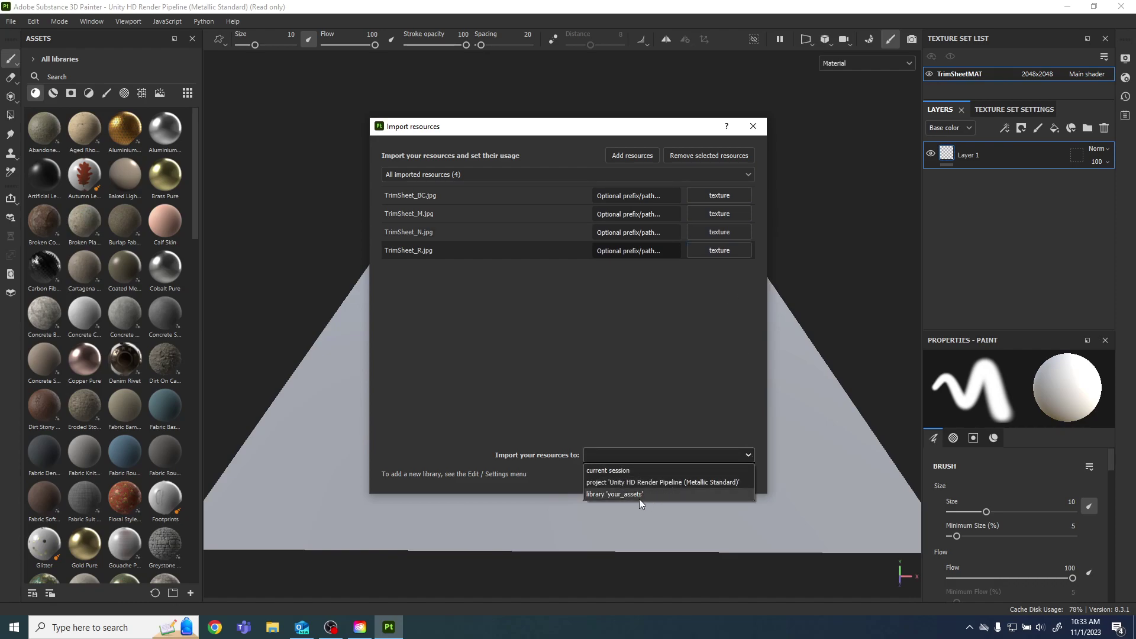
click(683, 482)
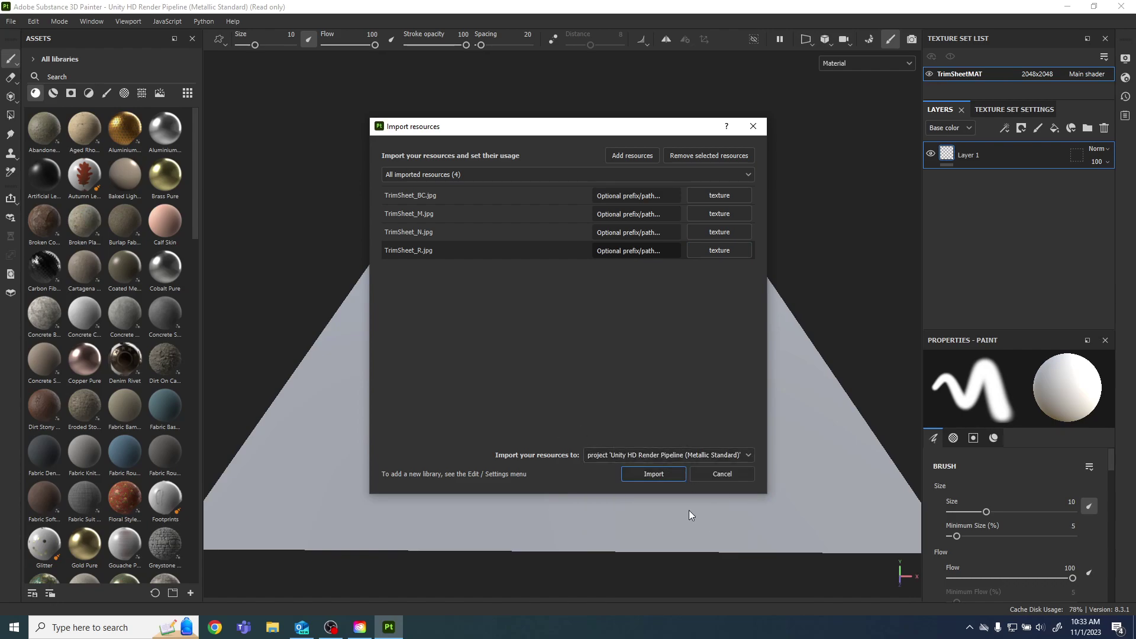
click(656, 476)
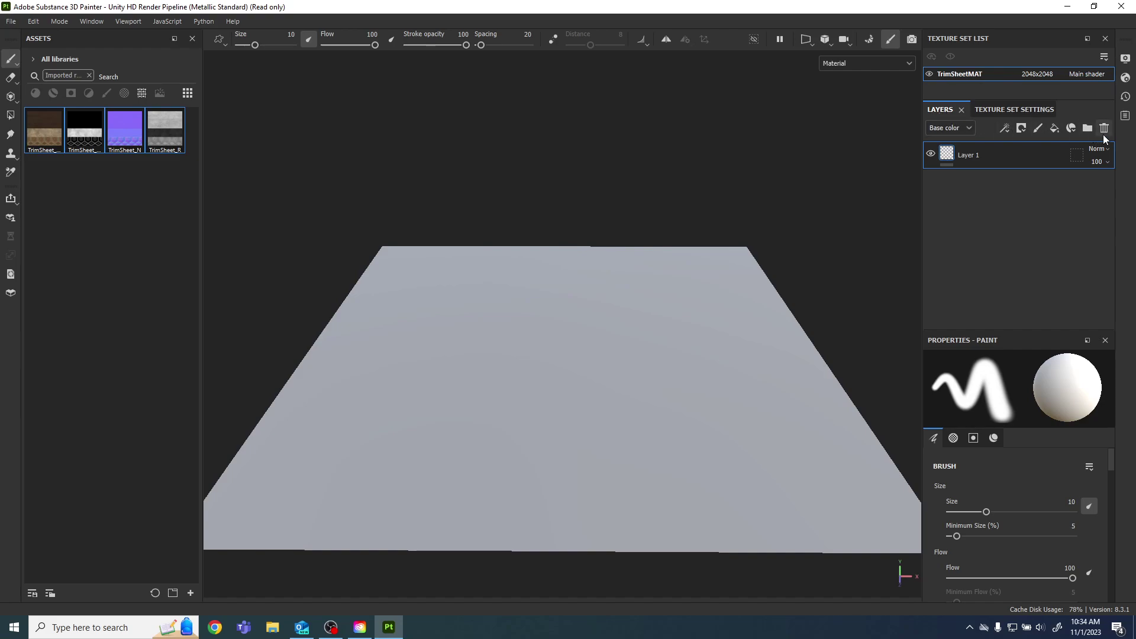
Step: Replace Layer 1 with a fill layer and turn off its height channel
click(1105, 129)
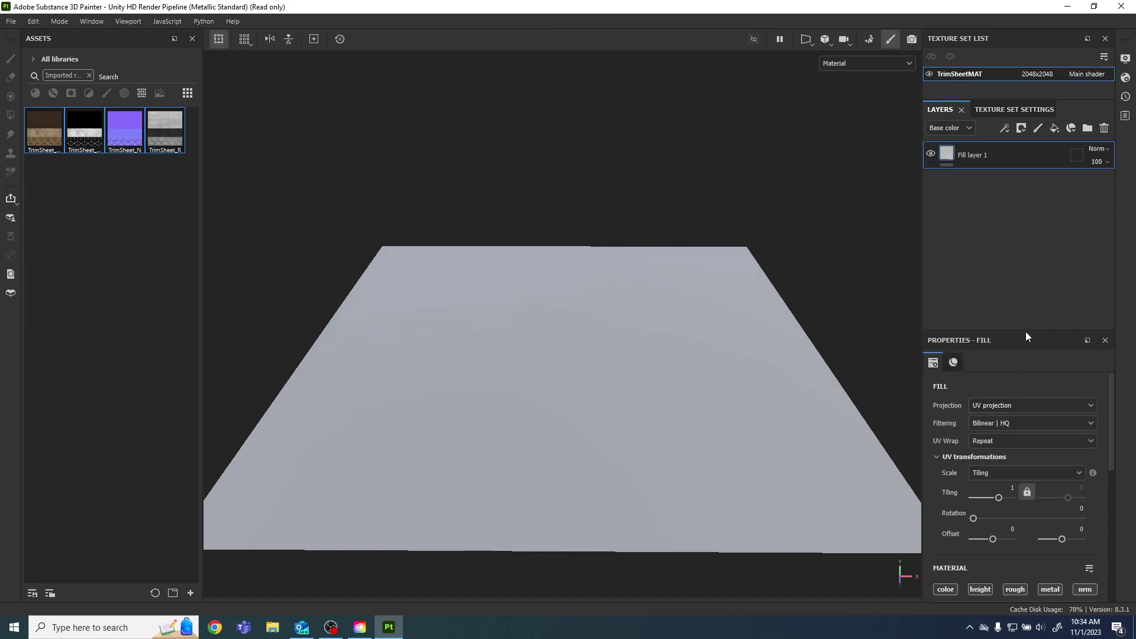
drag(1024, 326, 1032, 195)
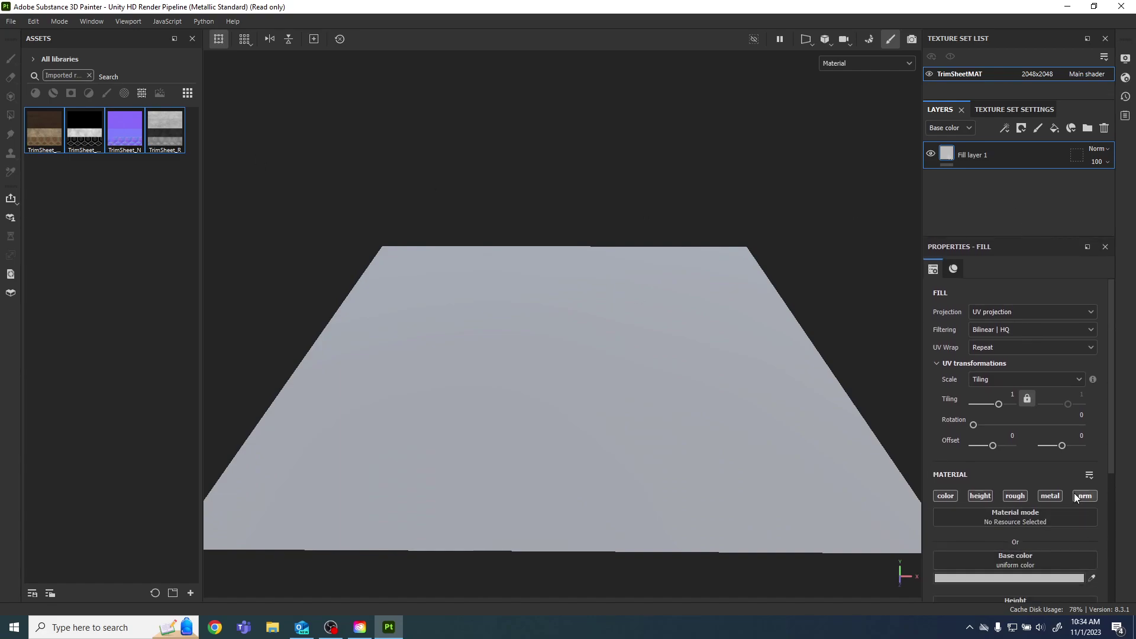
scroll(1065, 504, down, 4)
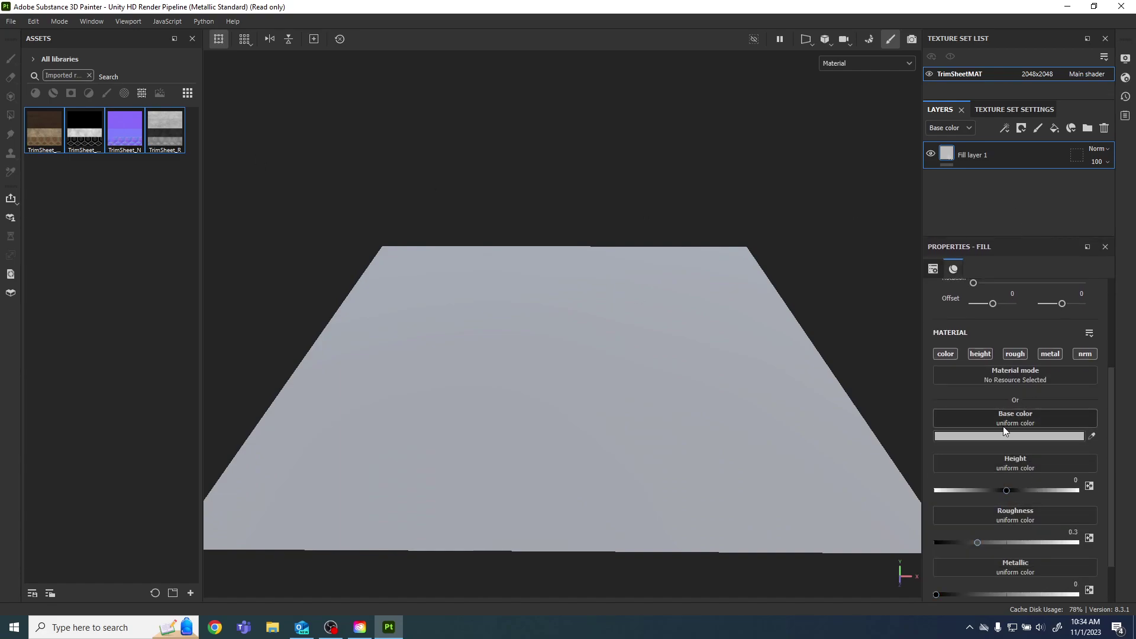
scroll(999, 417, up, 2)
click(979, 424)
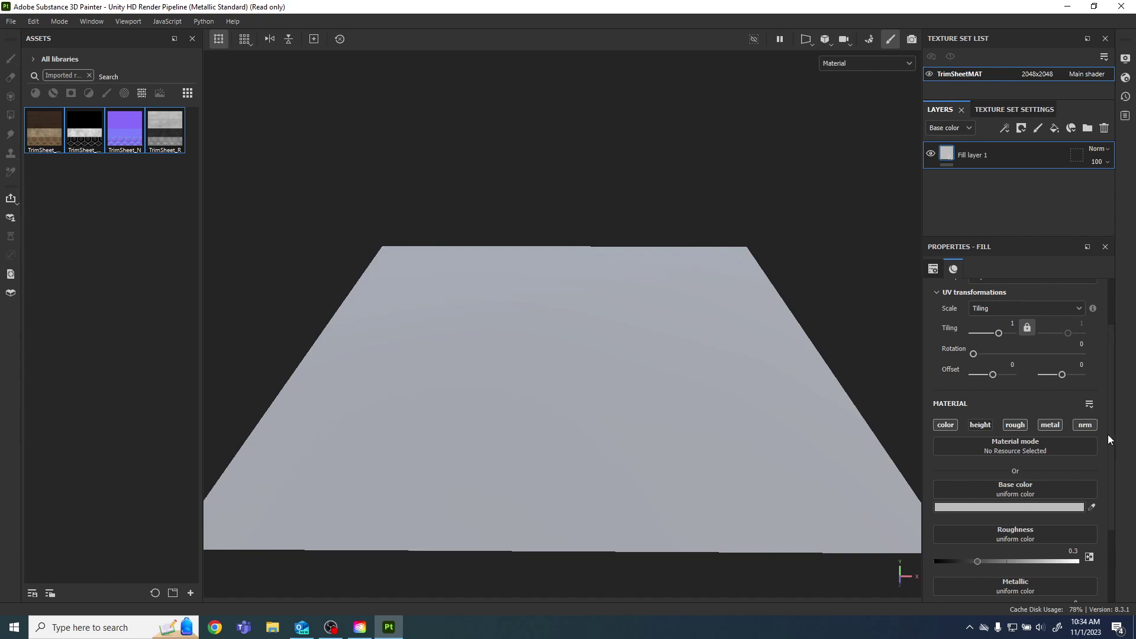
scroll(1046, 434, down, 3)
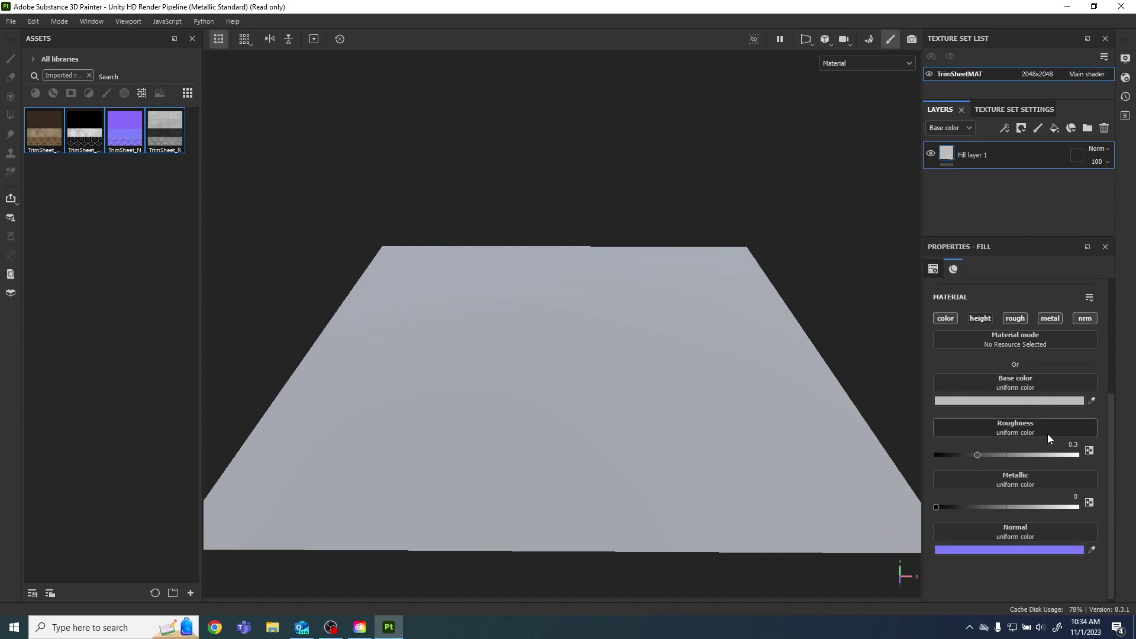
Step: Assign TrimSheet_BC to the fill layer's base color, TrimSheet_M to metallic, TrimSheet_N to normal and TrimSheet_R to roughness
drag(41, 129, 1014, 378)
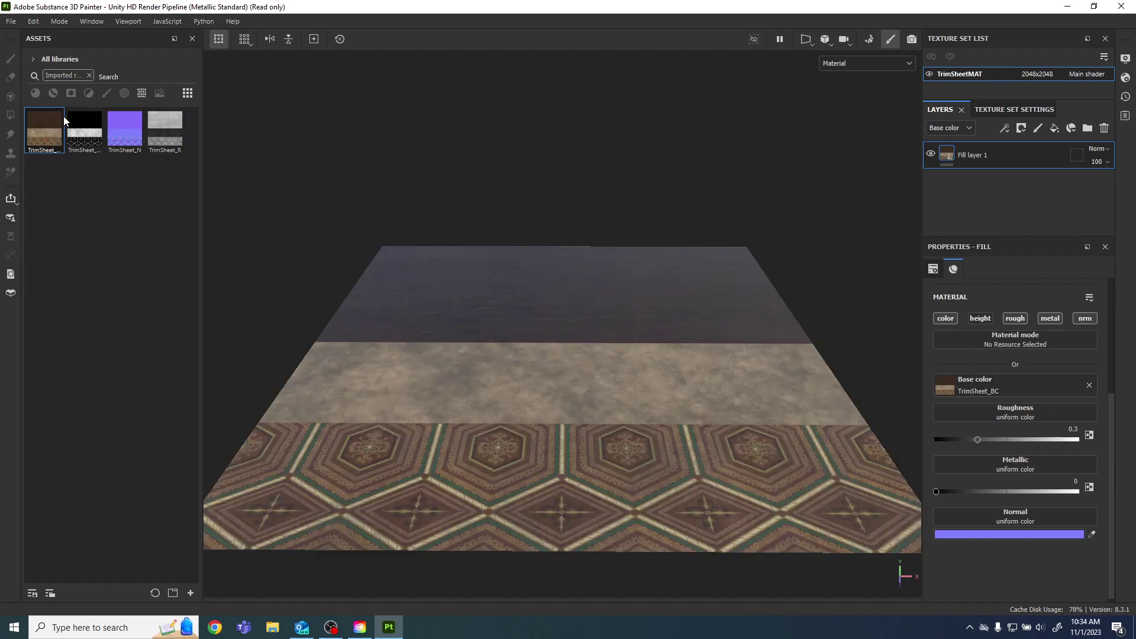
mouse_move(82, 124)
mouse_down()
mouse_move(163, 232)
mouse_move(1085, 460)
mouse_move(1022, 460)
mouse_up()
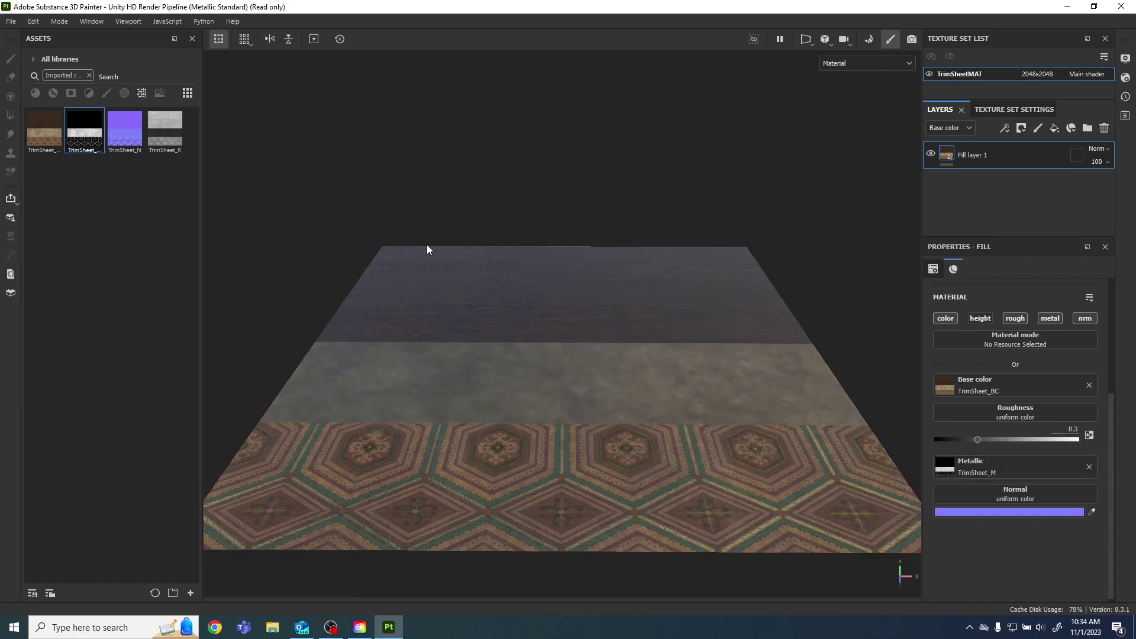
drag(122, 122, 1053, 493)
drag(179, 145, 1041, 411)
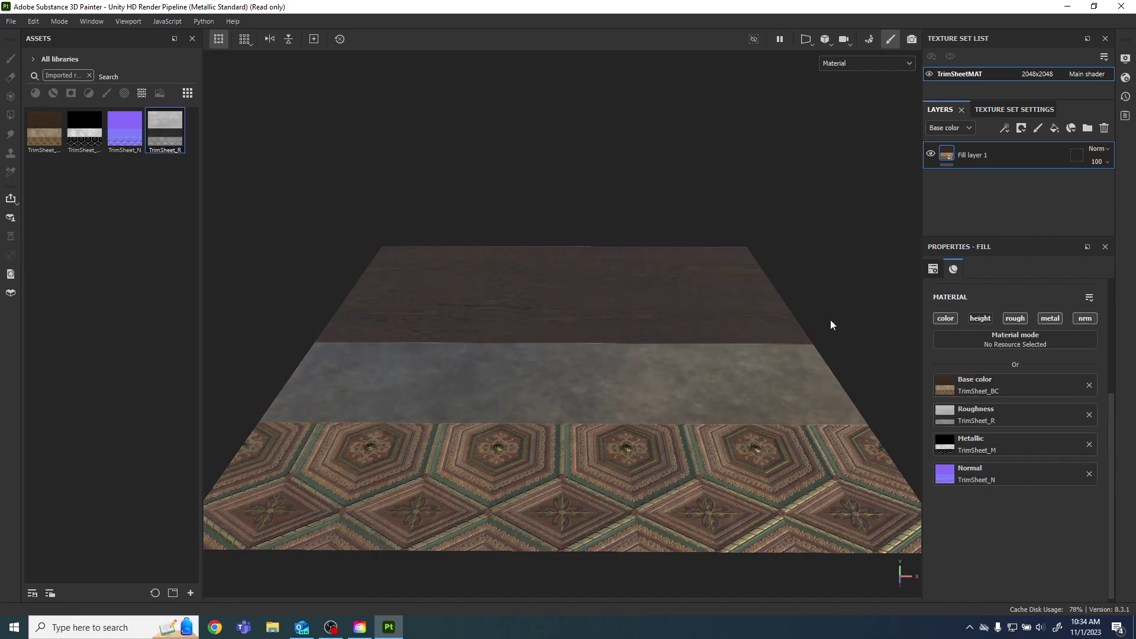
alt+drag(854, 367, 807, 360)
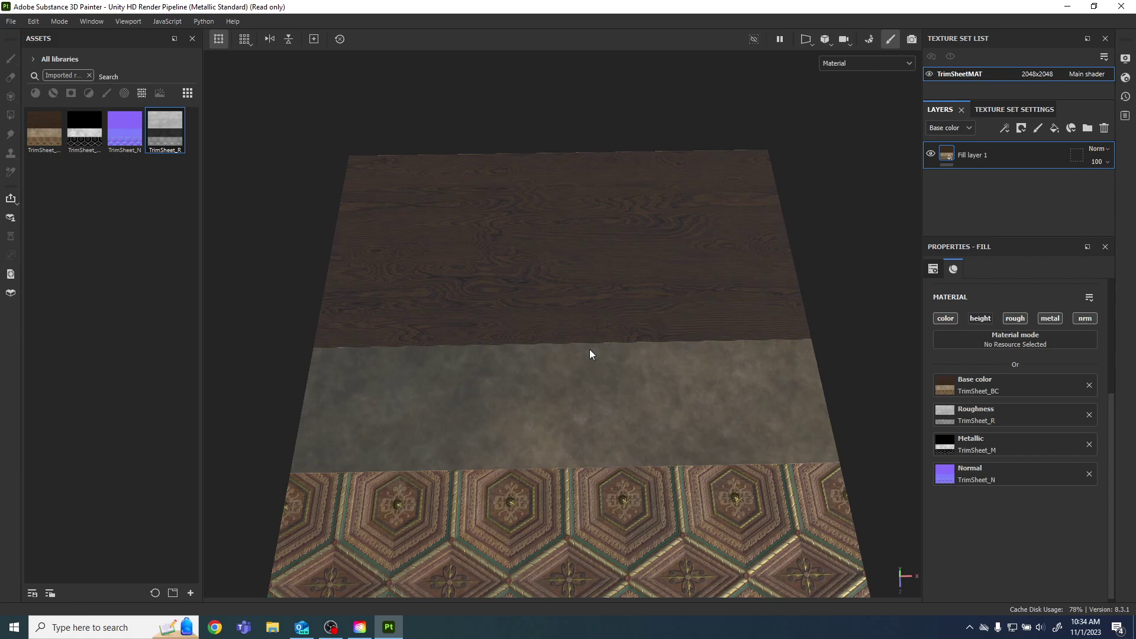
alt+drag(717, 296, 596, 322)
alt+middle_drag(596, 321, 592, 330)
alt+drag(591, 329, 584, 385)
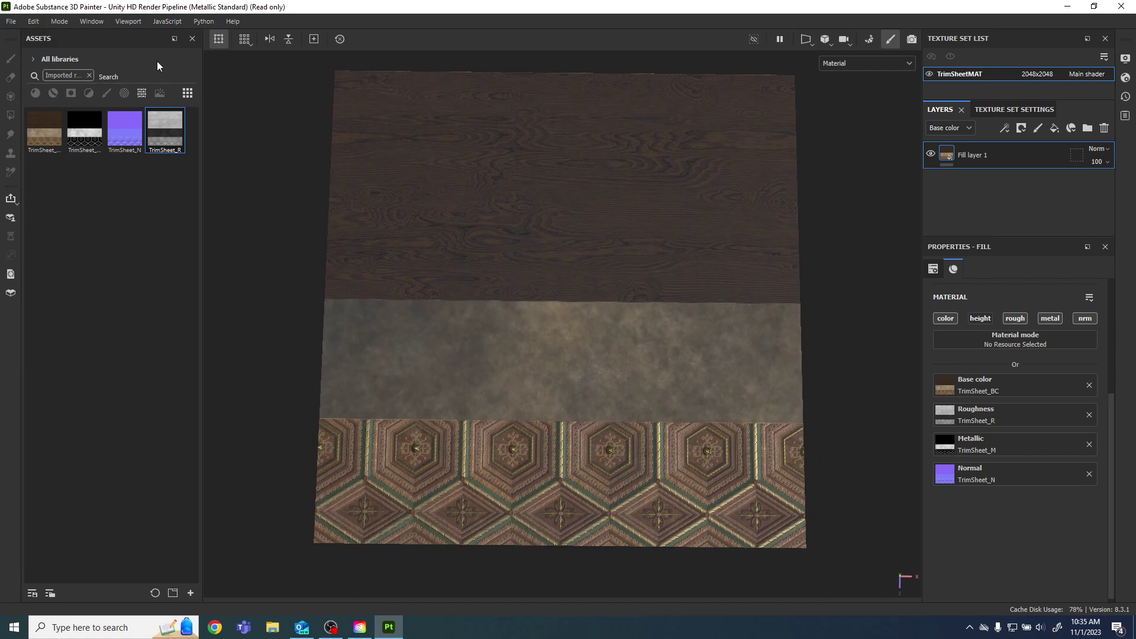
Step: Open the texture export settings and set the output template to Unity Universal Render Pipeline (Metallic Standard)
click(12, 21)
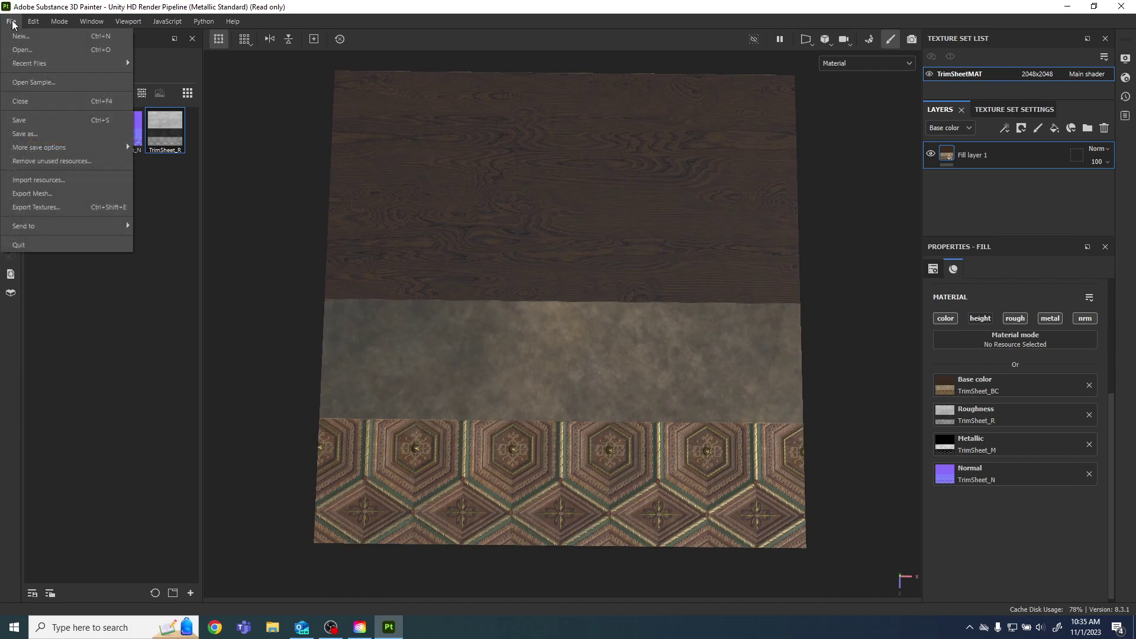
click(45, 208)
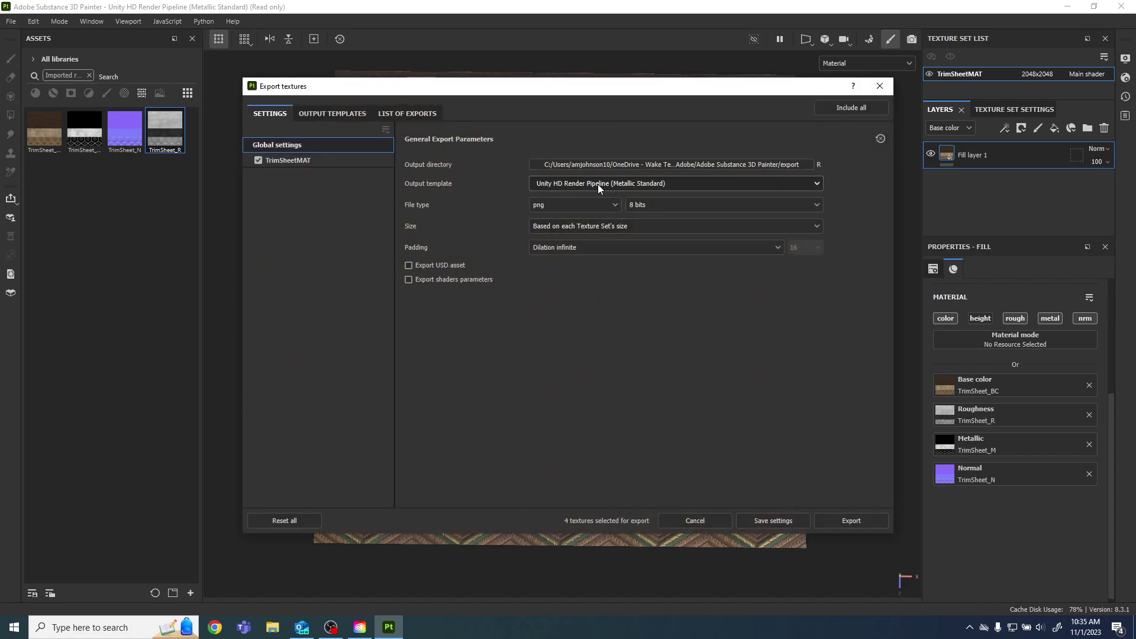
click(598, 184)
scroll(665, 240, down, 1)
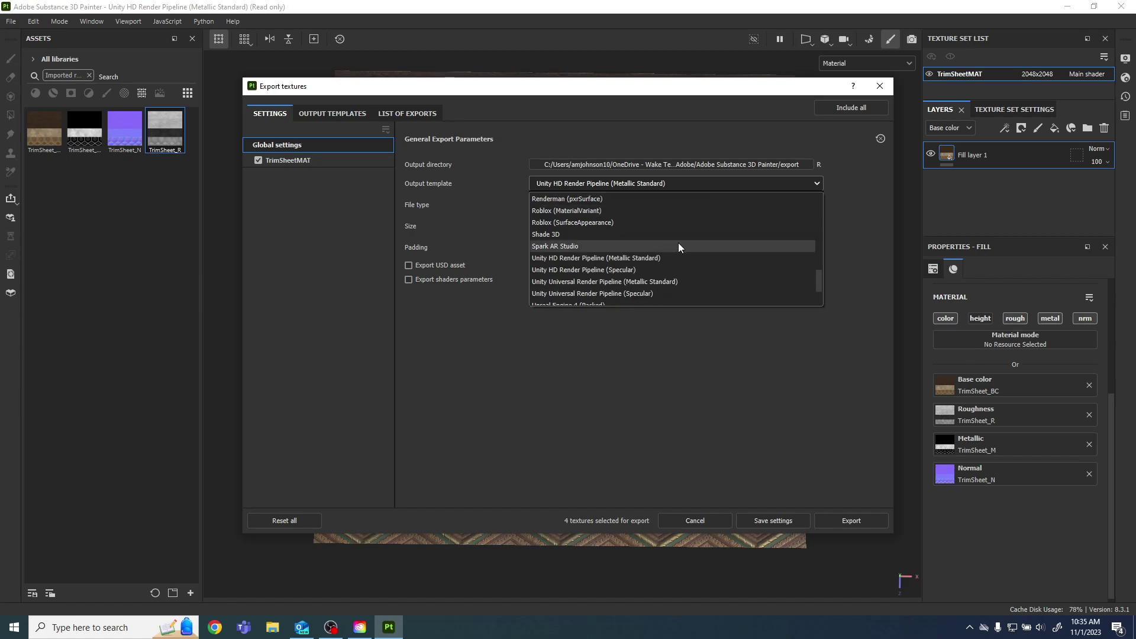
click(608, 282)
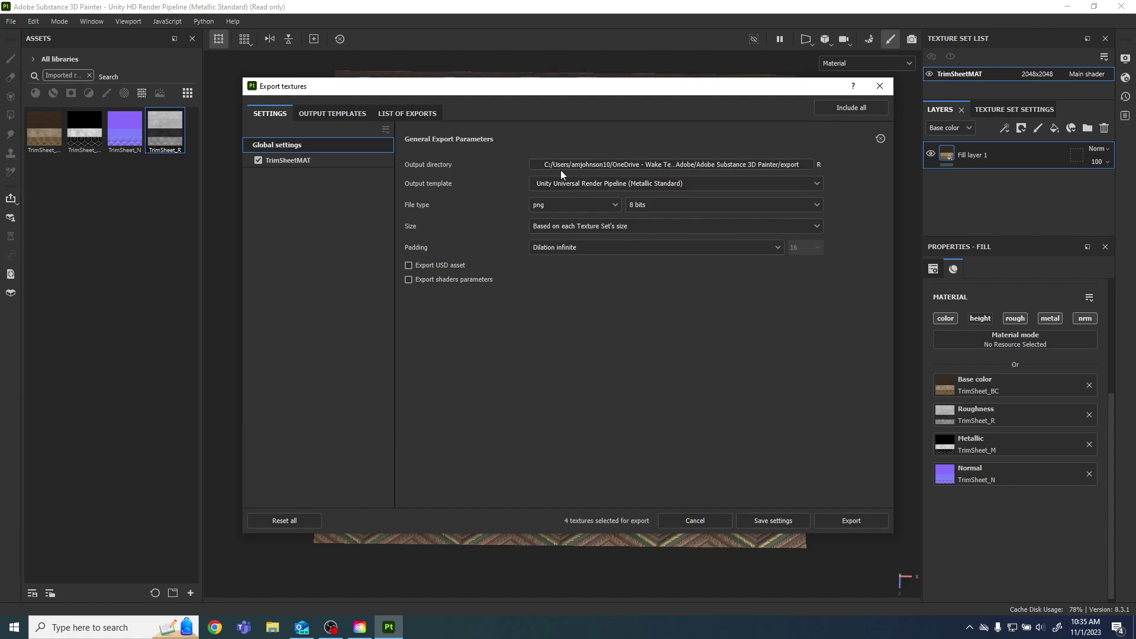
Step: Set the export size to 2048 and the output directory to a new folder named Unity inside Desktop/EnvironmentTextures
click(566, 227)
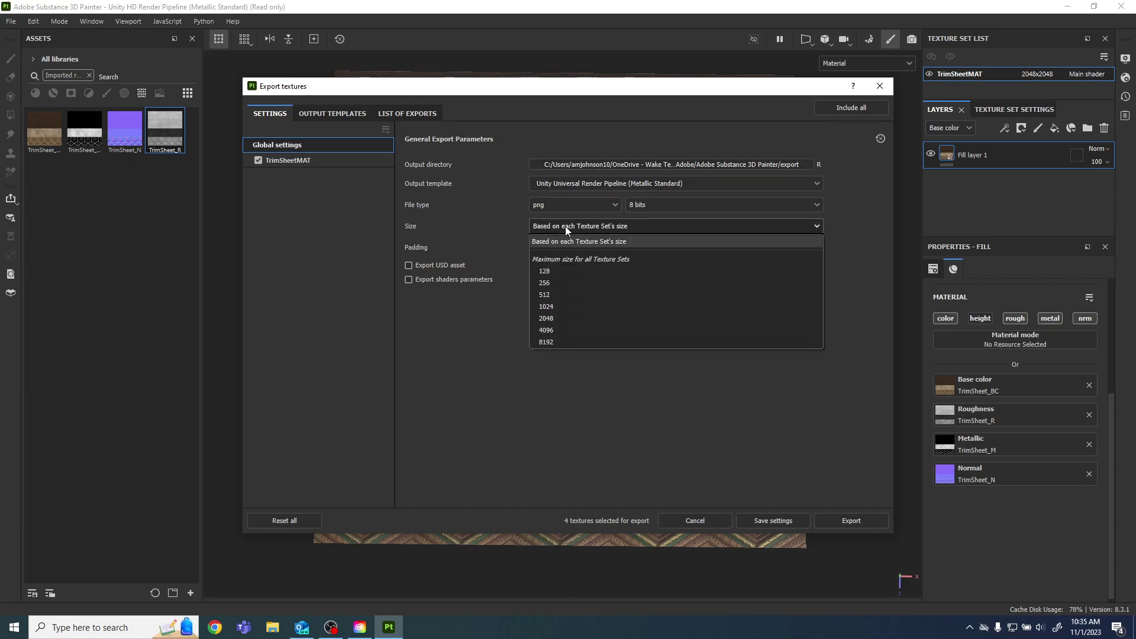
click(558, 317)
click(621, 165)
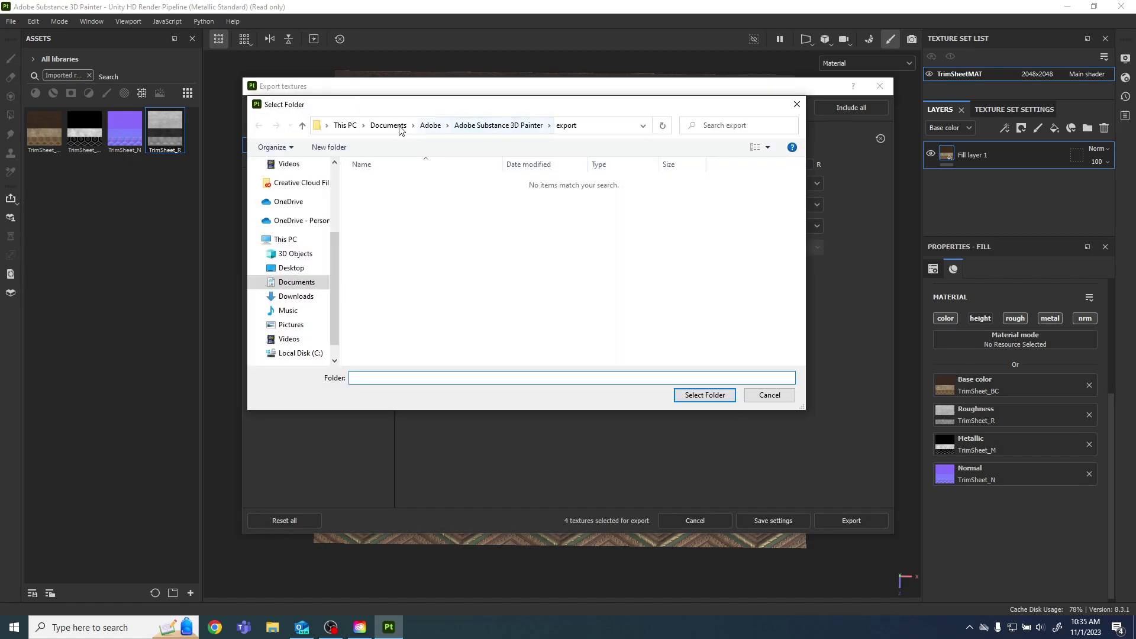
click(291, 268)
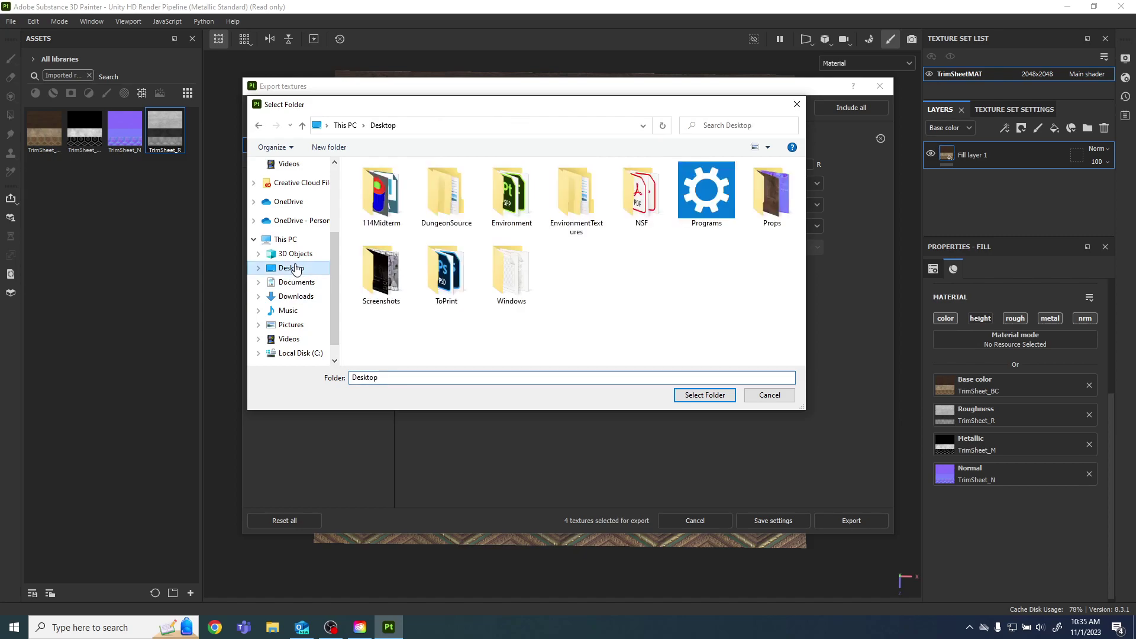
double_click(571, 199)
right_click(459, 294)
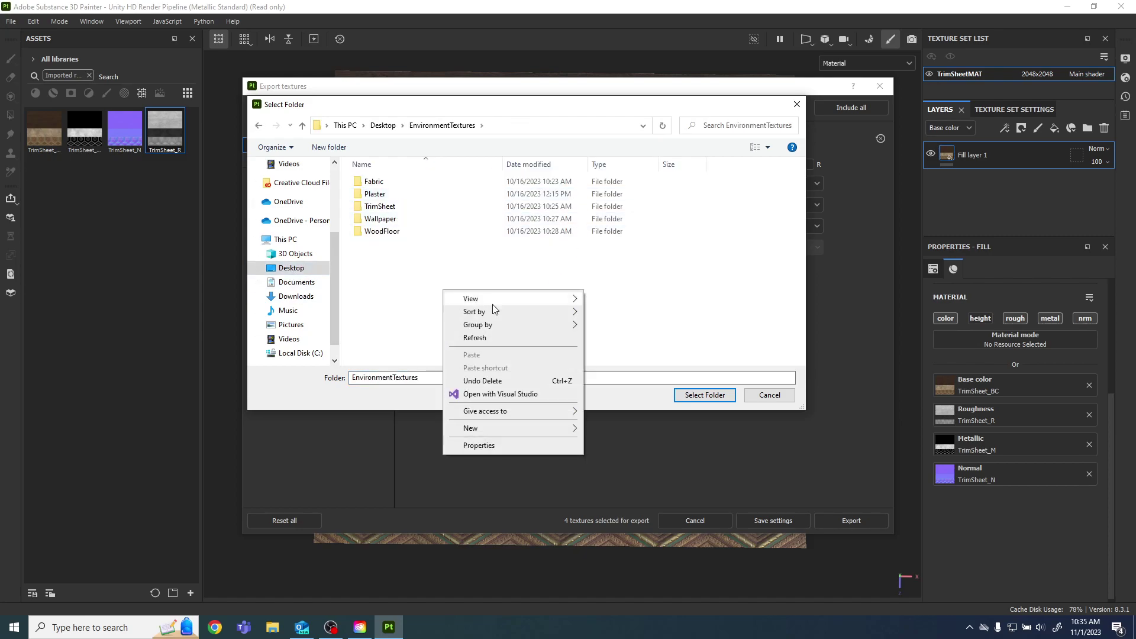
mouse_move(500, 433)
click(616, 428)
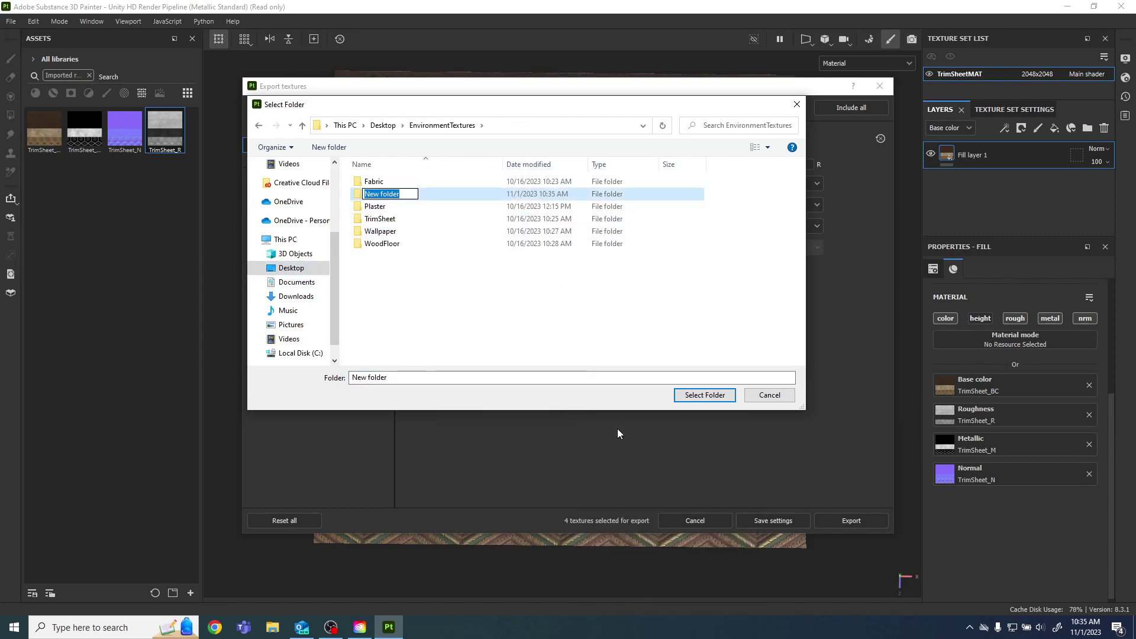
text(Unity)
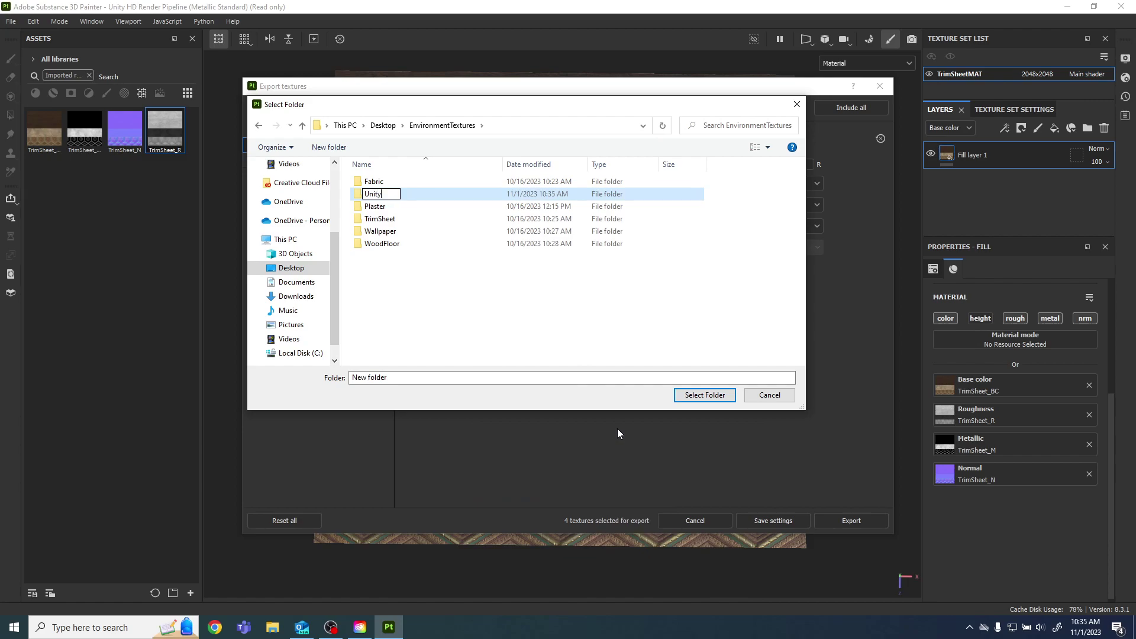
click(367, 212)
double_click(368, 220)
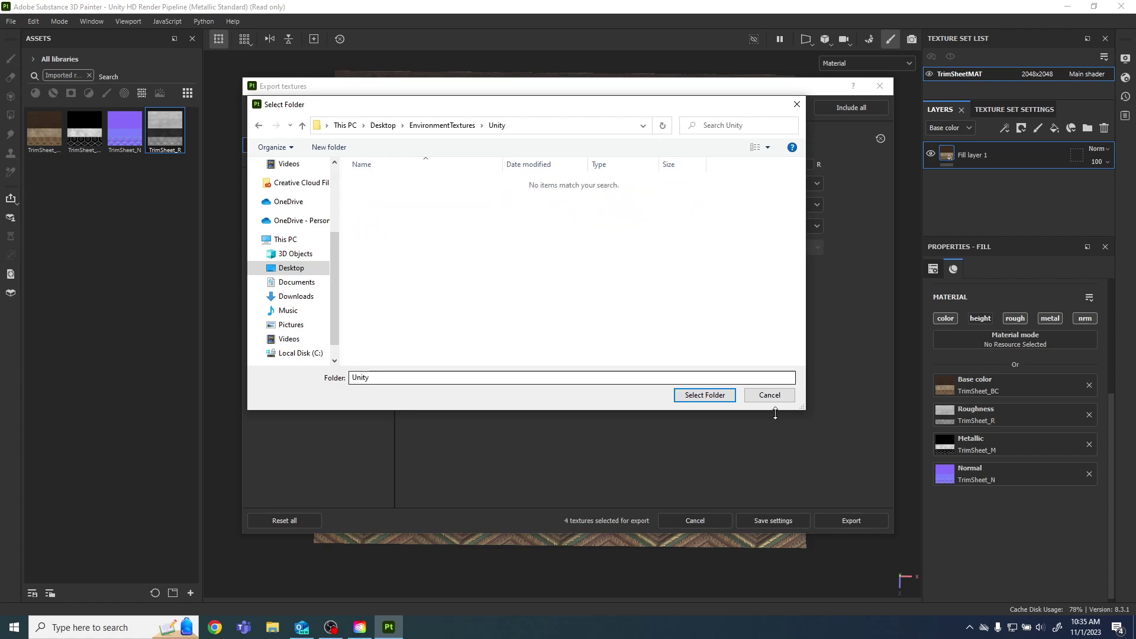
click(705, 395)
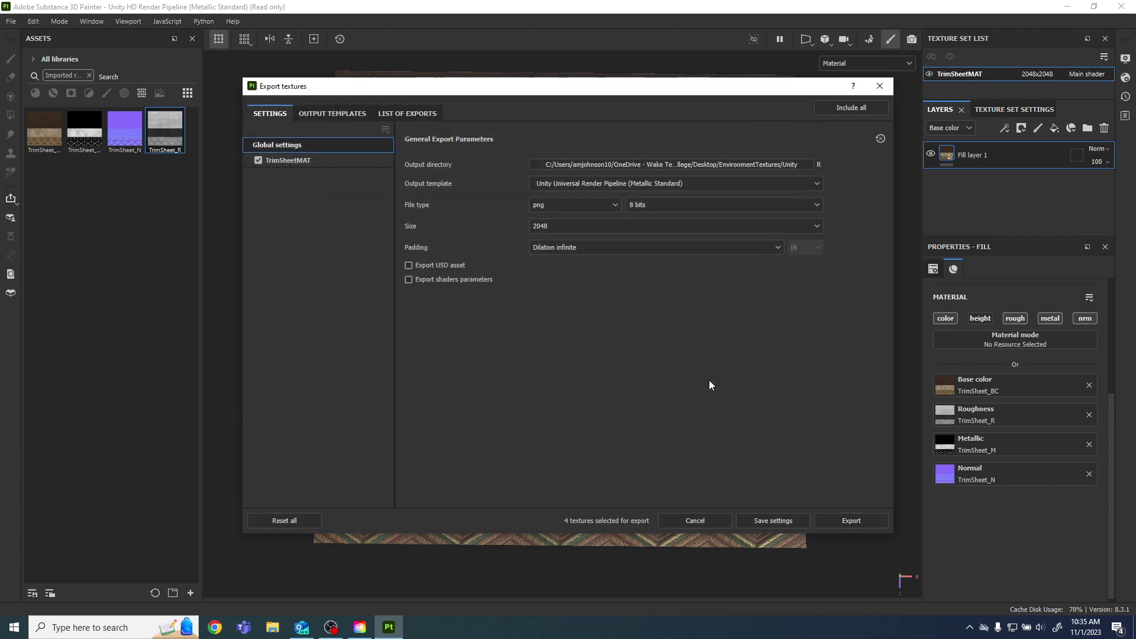
Step: Exclude the emission map from TrimSheetMAT's output maps and export the remaining textures
click(293, 158)
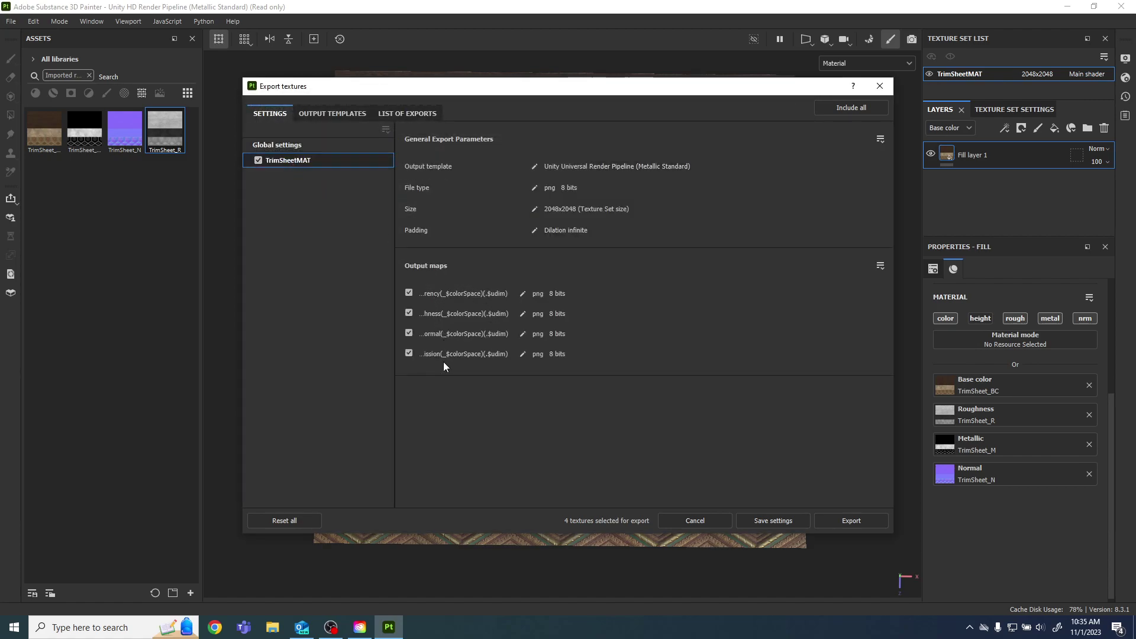
click(408, 354)
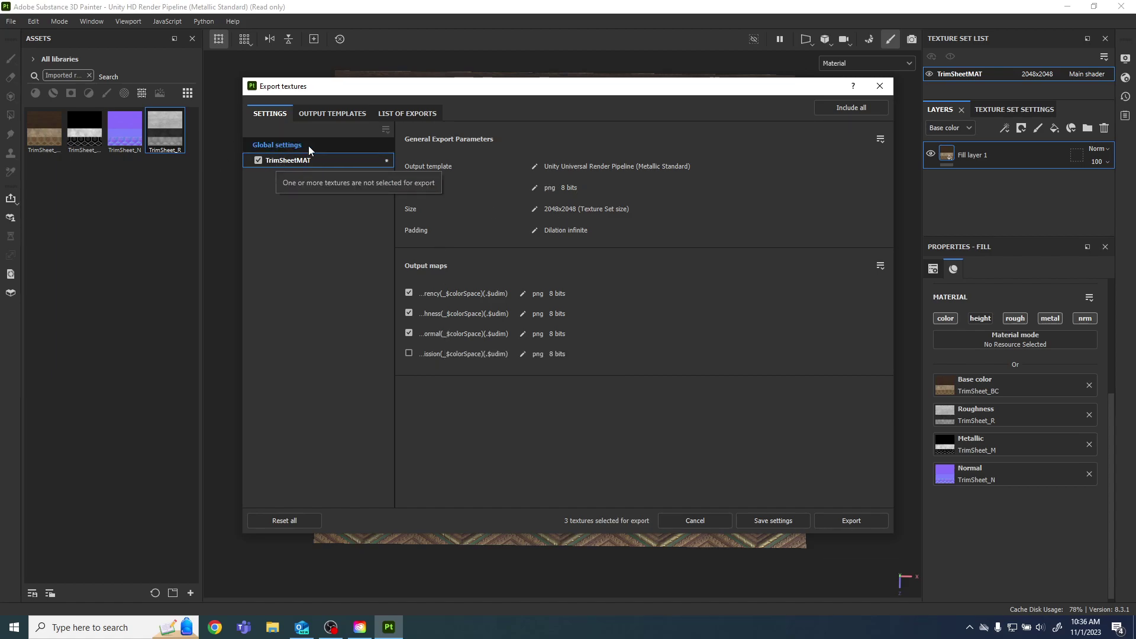
click(862, 524)
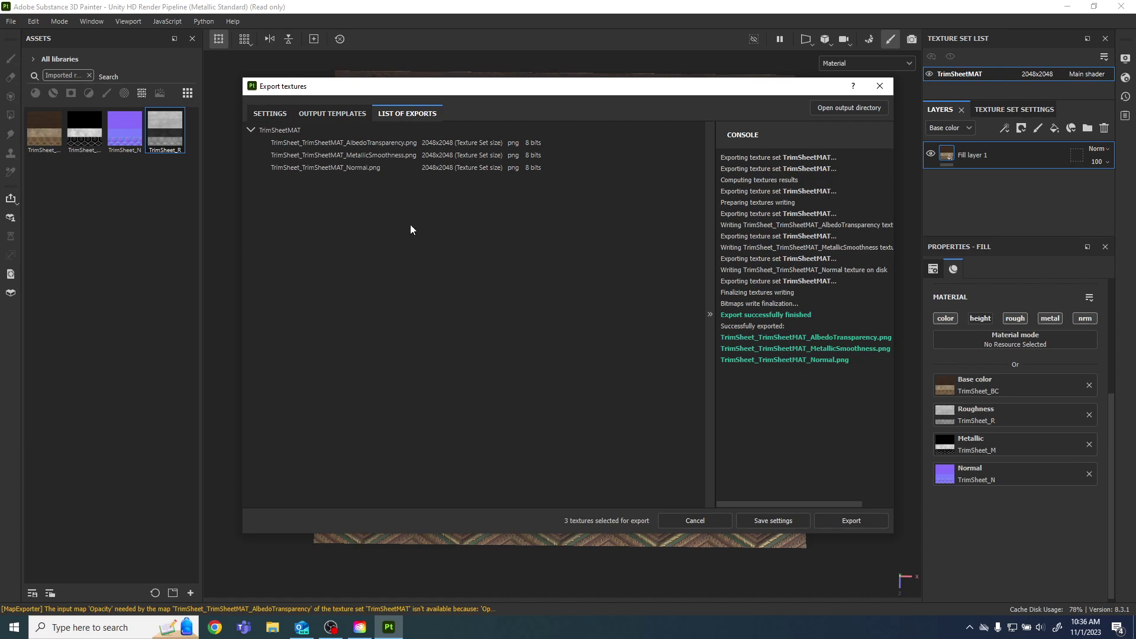
Step: Switch to File Explorer and open the Unity folder inside Desktop/EnvironmentTextures
click(272, 629)
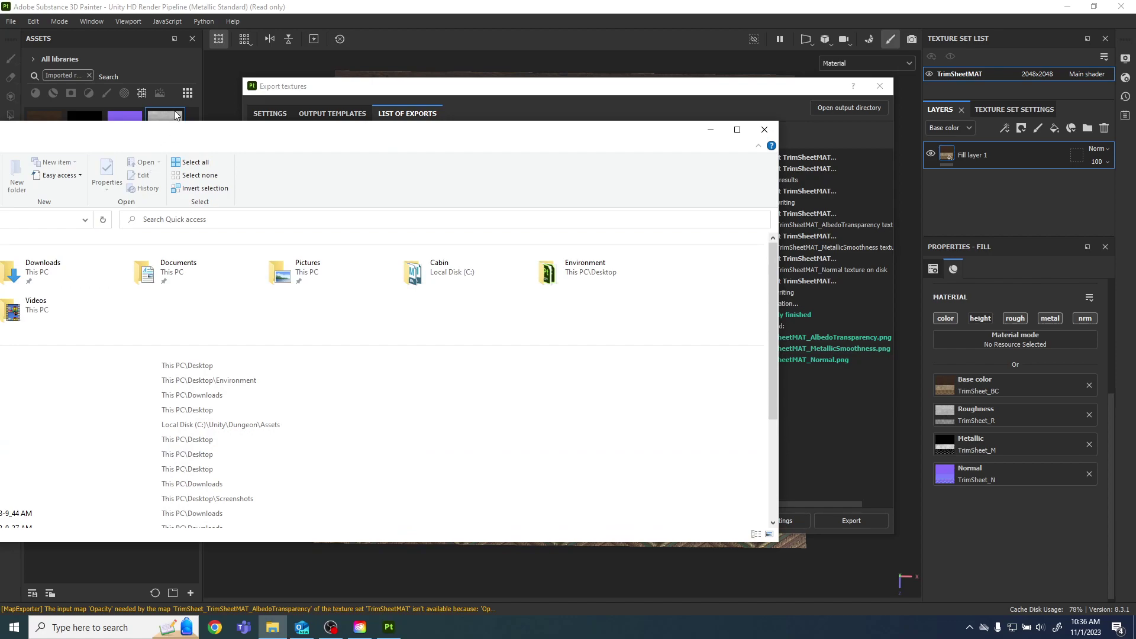
drag(175, 141, 494, 72)
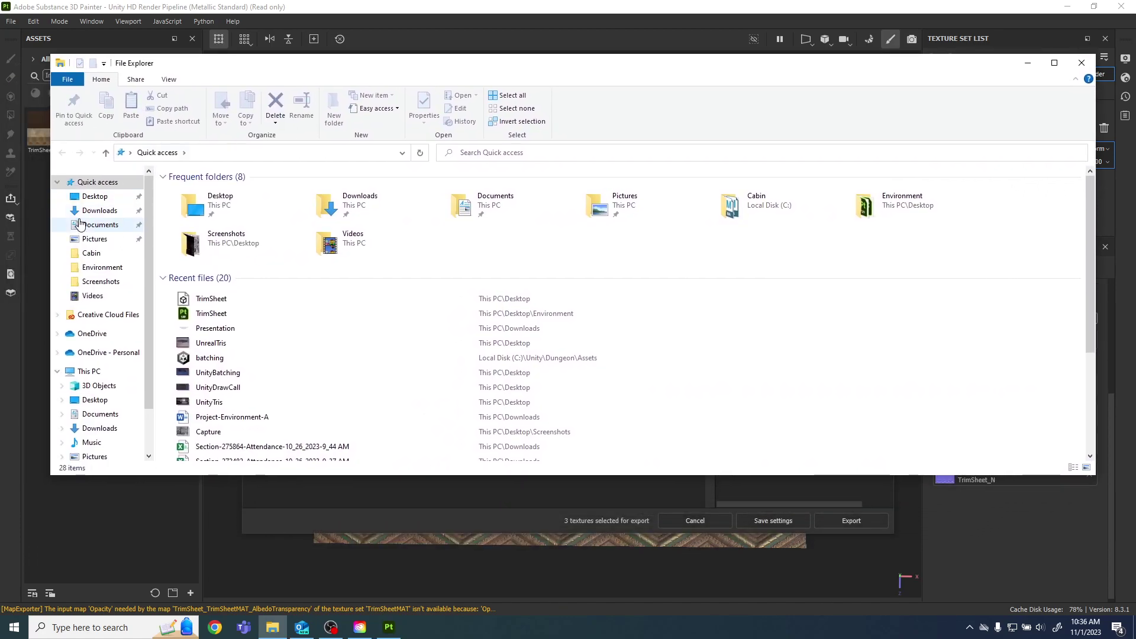
click(95, 196)
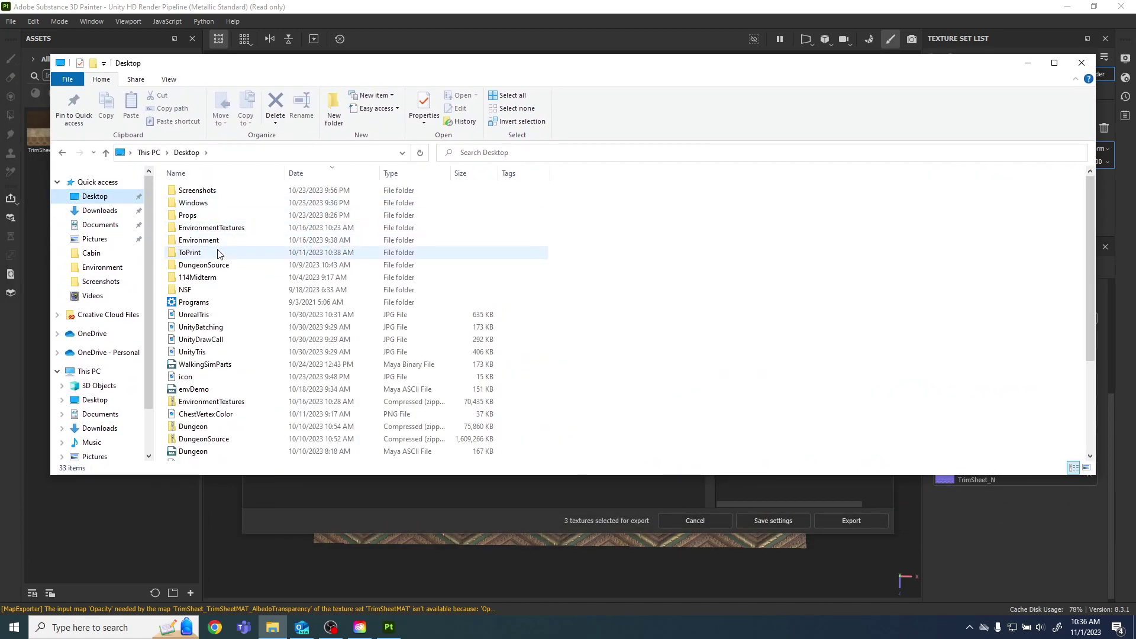
double_click(225, 227)
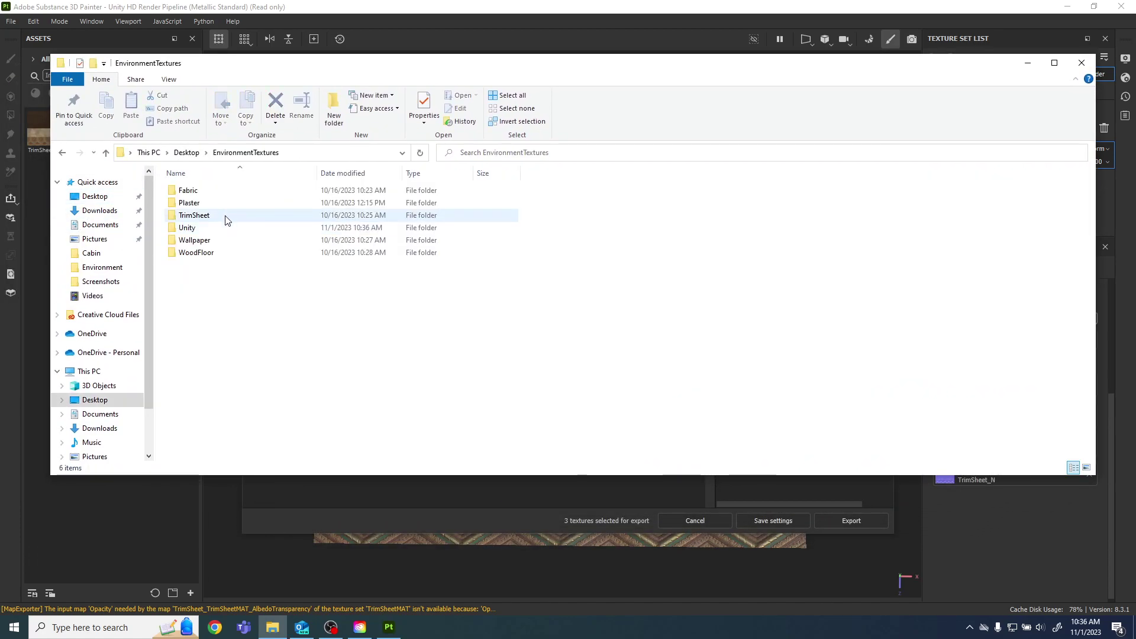
double_click(187, 227)
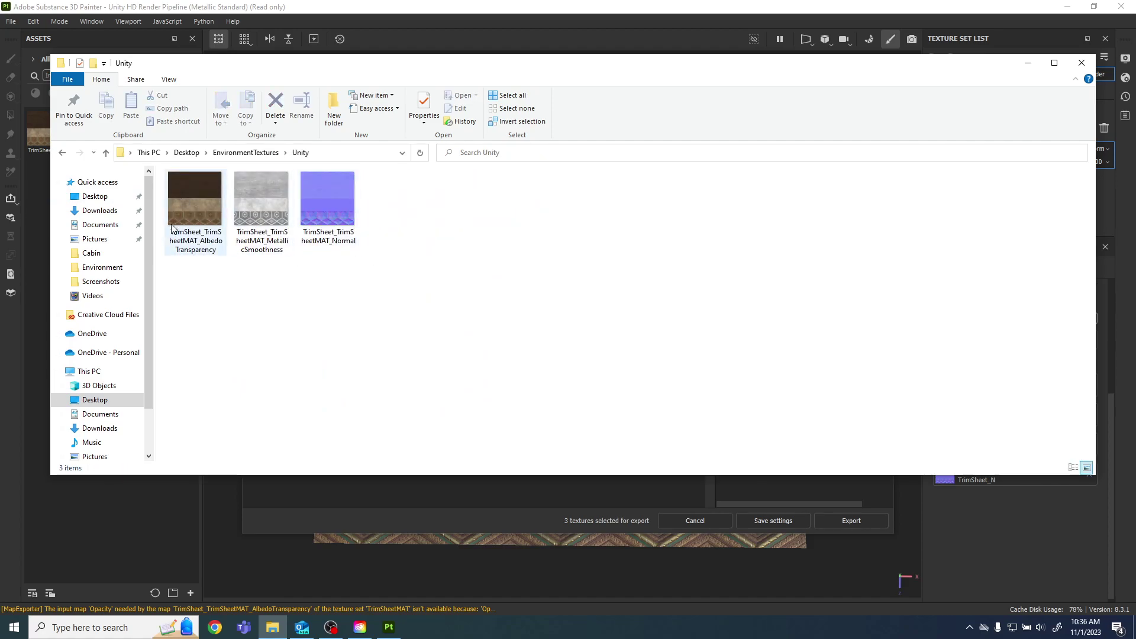
Step: Rename the exported AlbedoTransparency texture to TrimSheet_BC and copy the 'TrimSheet_' part of the name
click(191, 239)
right_click(191, 239)
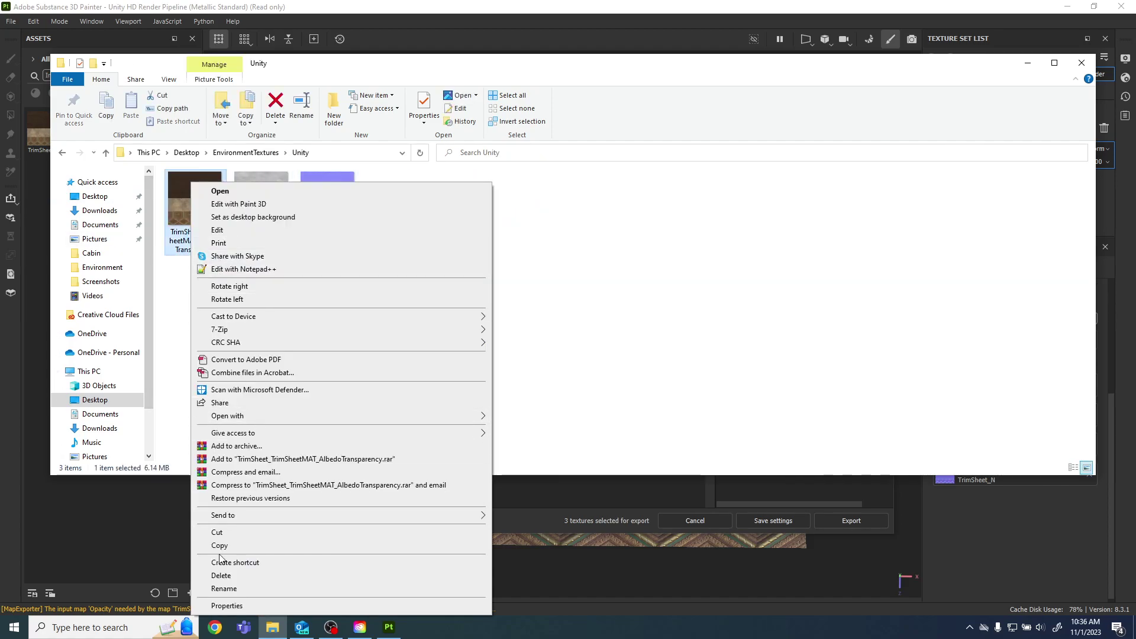
click(225, 588)
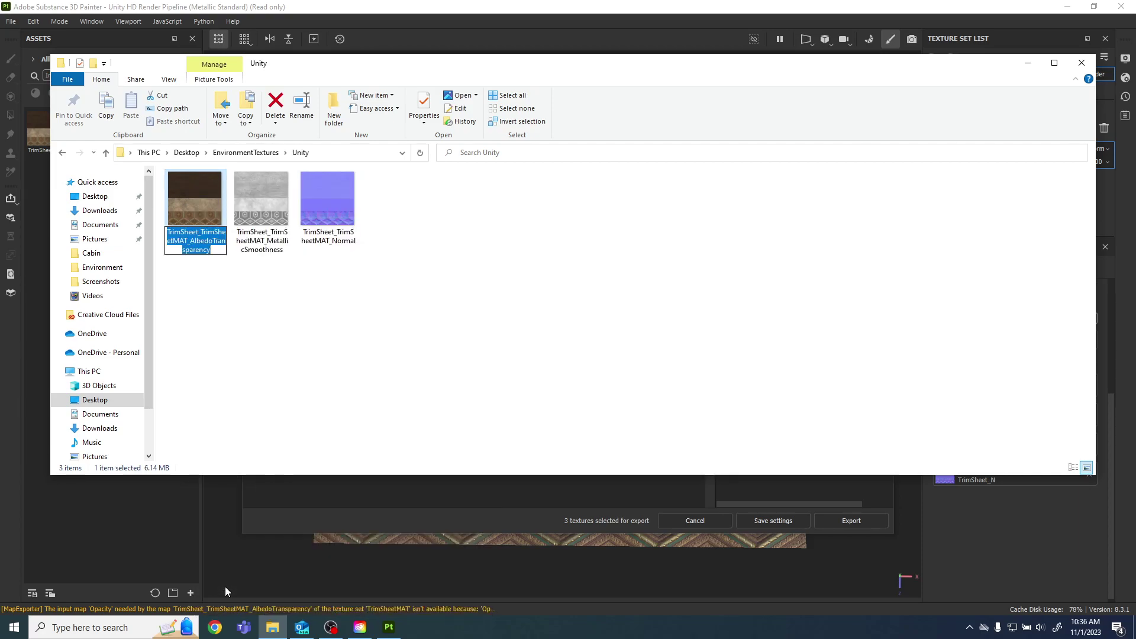
text(Tri)
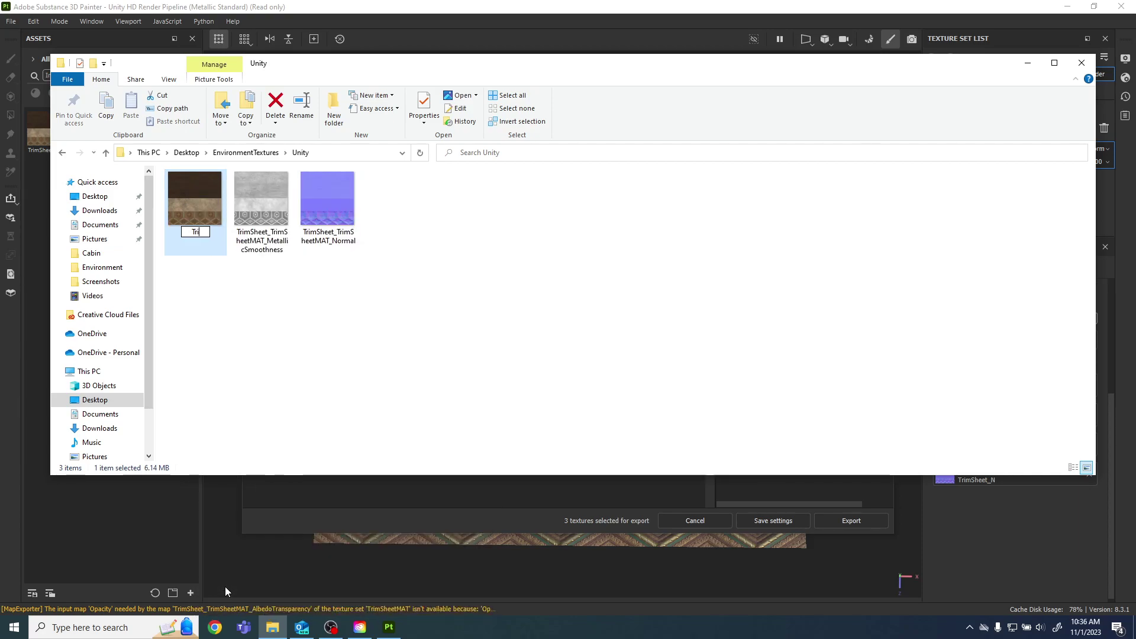
text(mSheet_BC)
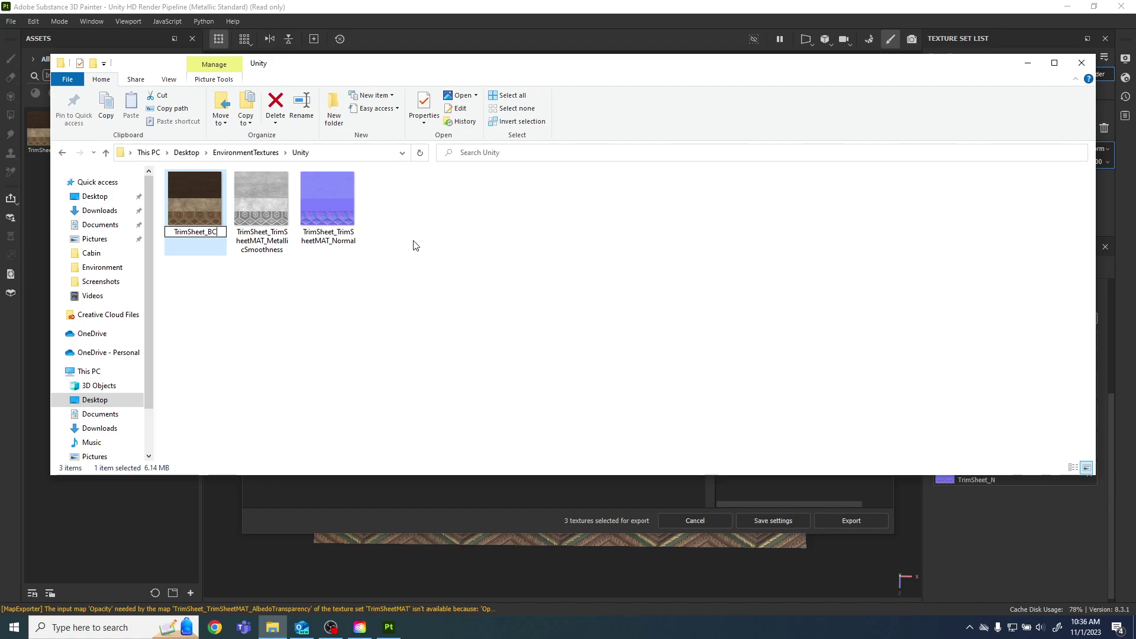
drag(209, 231, 172, 233)
key(ctrl+c)
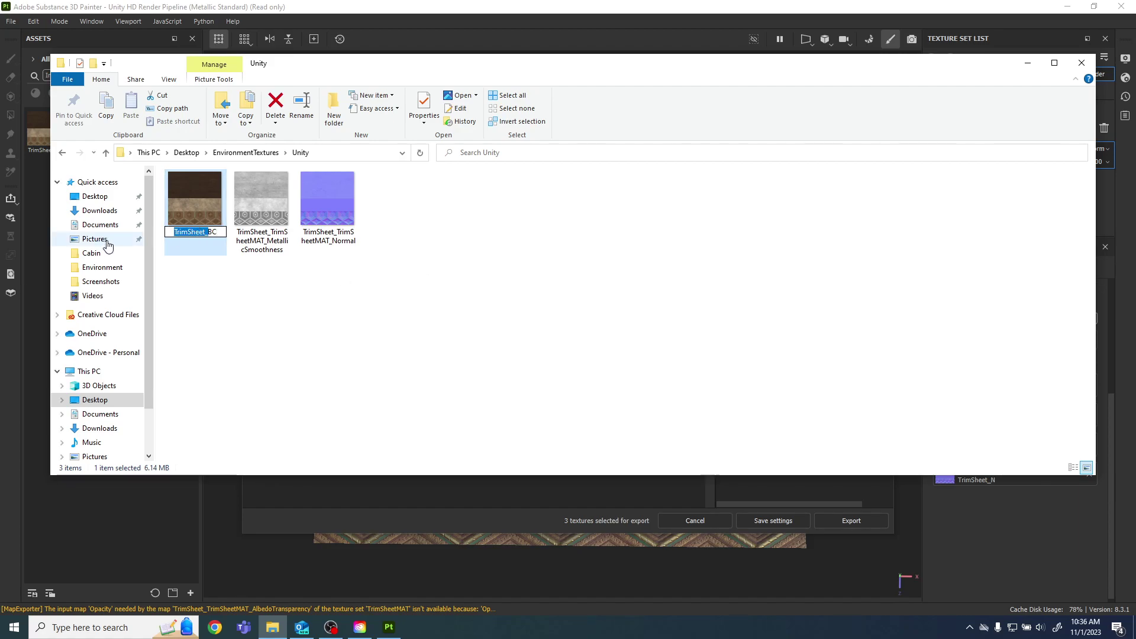
Step: Rename the exported MetallicSmoothness texture to TrimSheet_MS, reusing the copied prefix
click(277, 239)
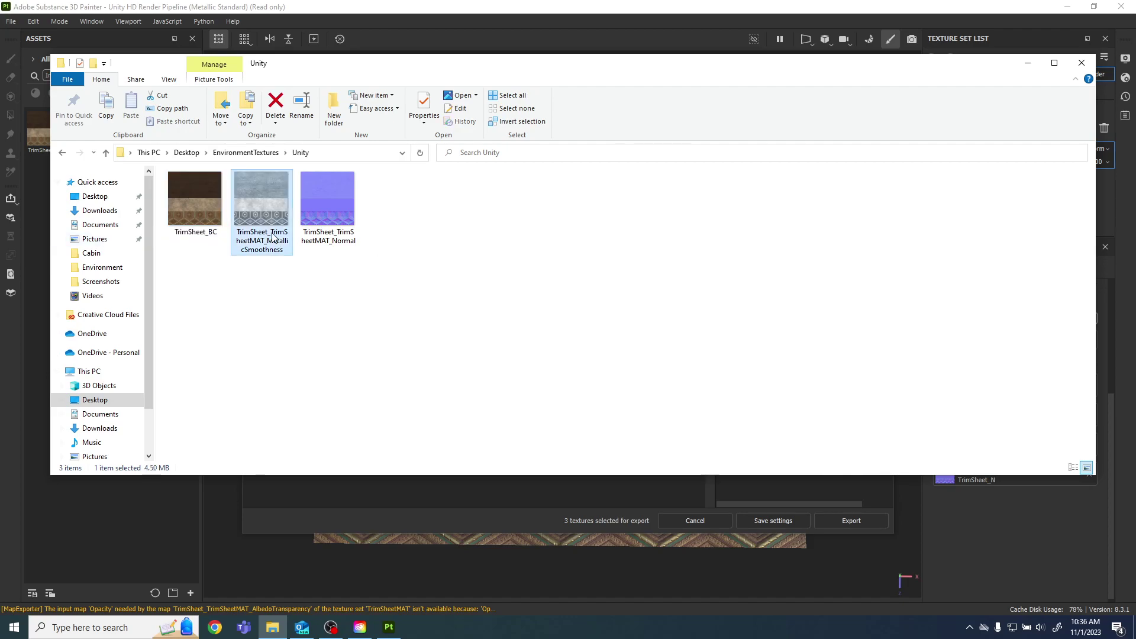
right_click(267, 182)
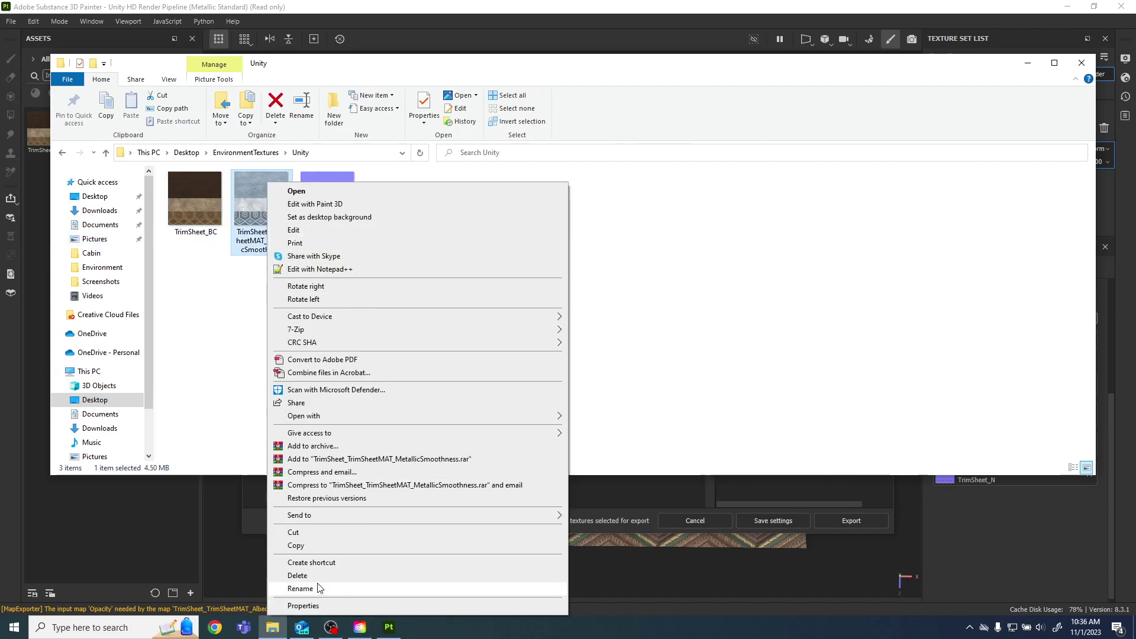
click(302, 588)
key(ctrl+v)
text(MS)
key(Return)
Step: Rename the exported Normal texture to TrimSheet_N
click(334, 184)
right_click(334, 182)
click(369, 588)
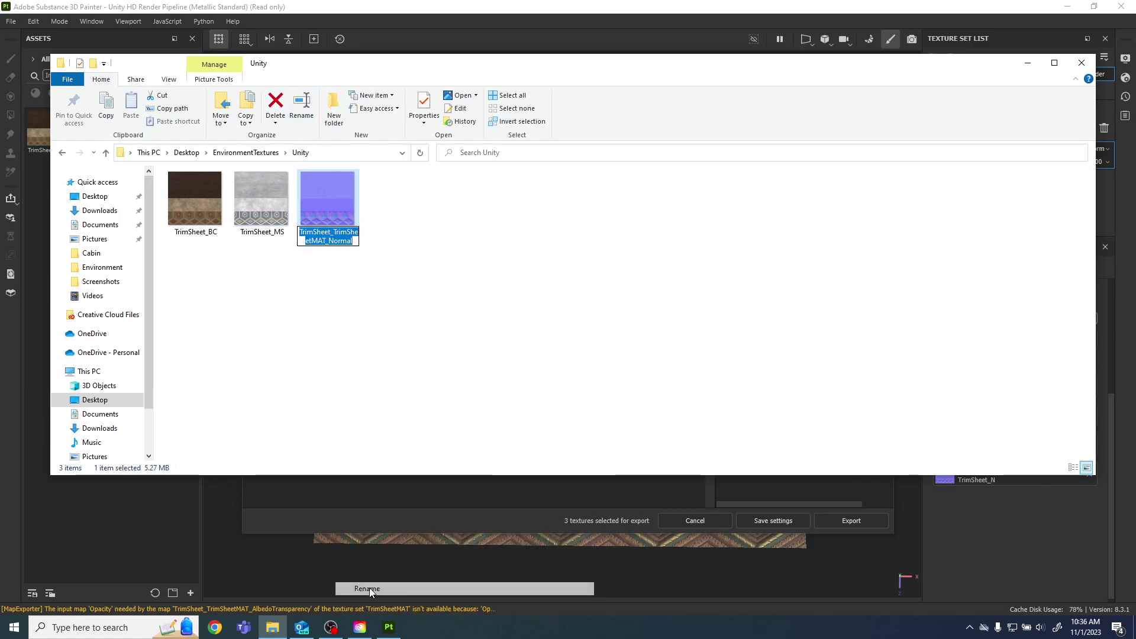
text(TrimSheet_N)
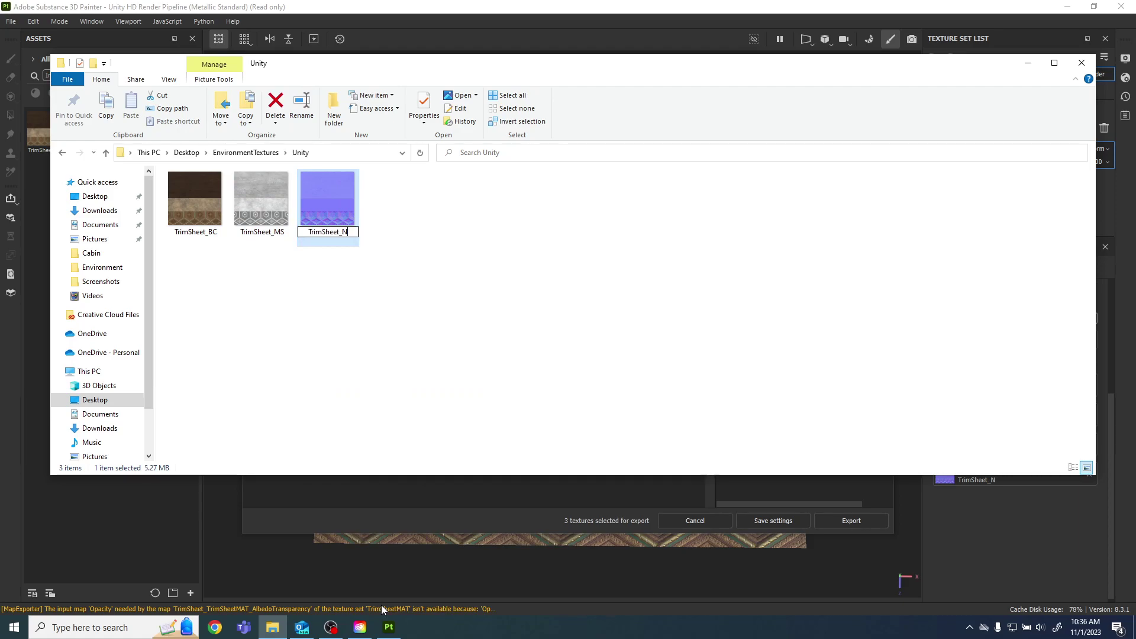
key(Return)
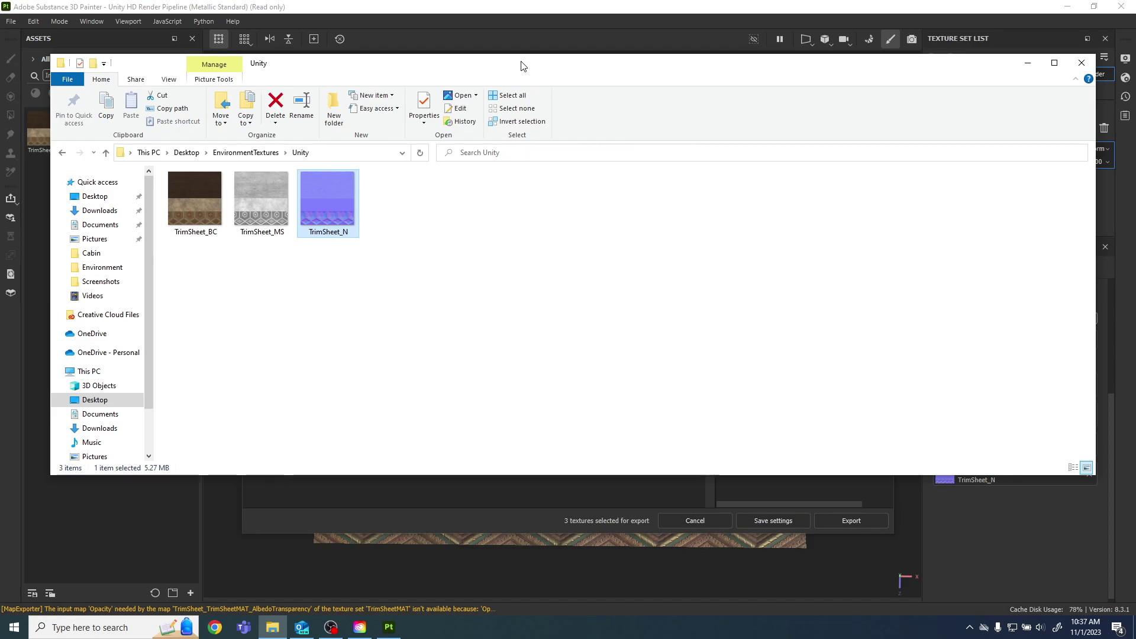
Step: Switch back to Substance 3D Painter and close the texture export window
key(alt+Tab)
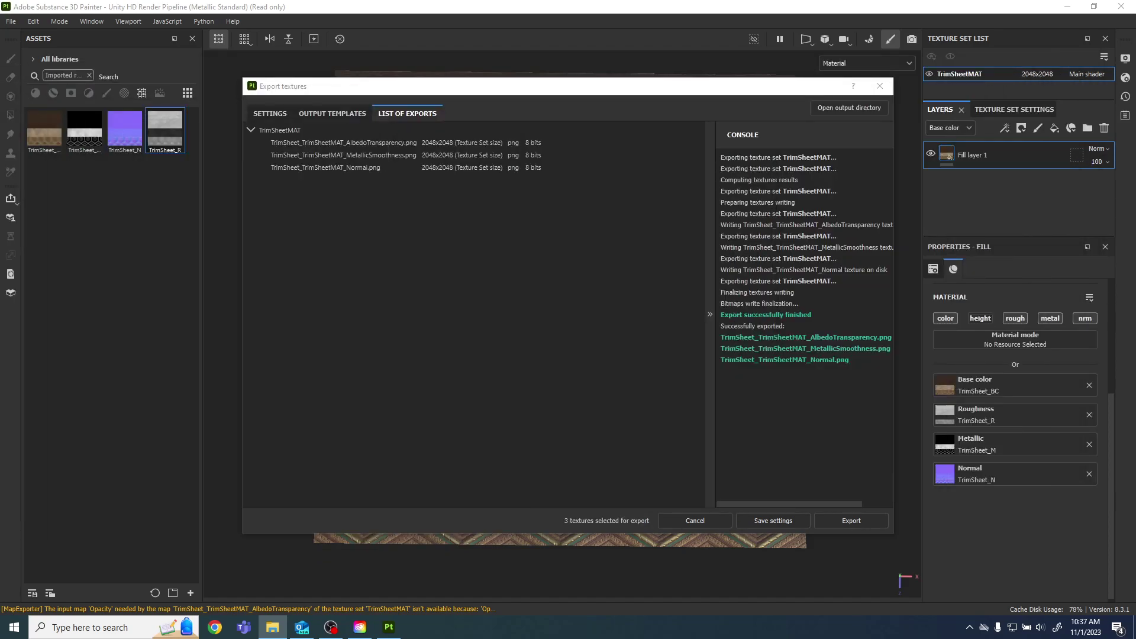
click(879, 88)
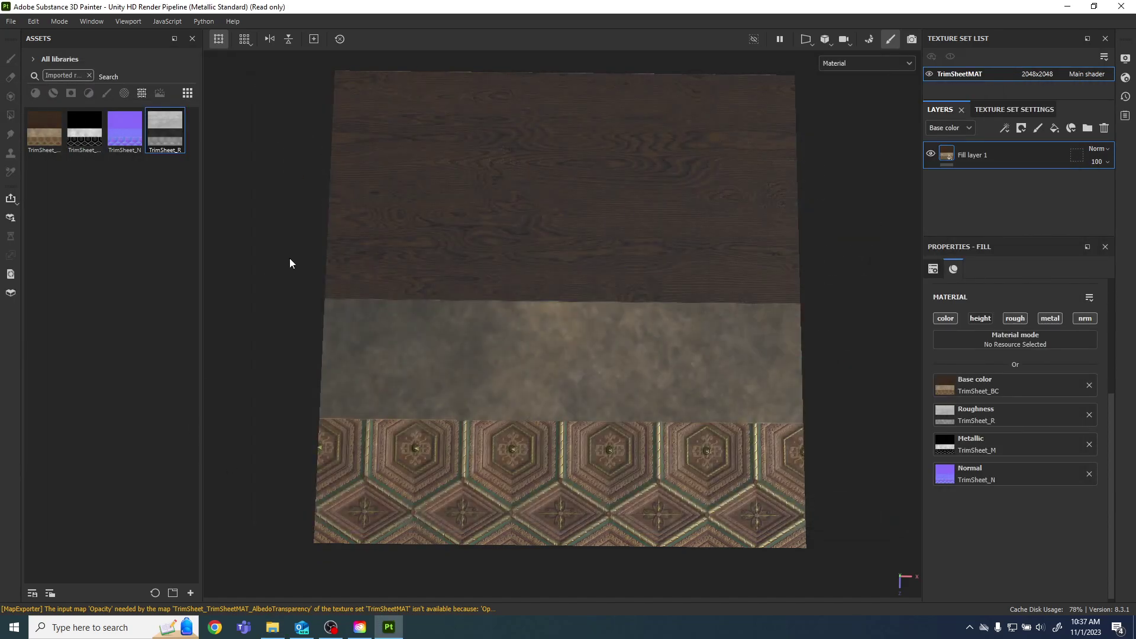